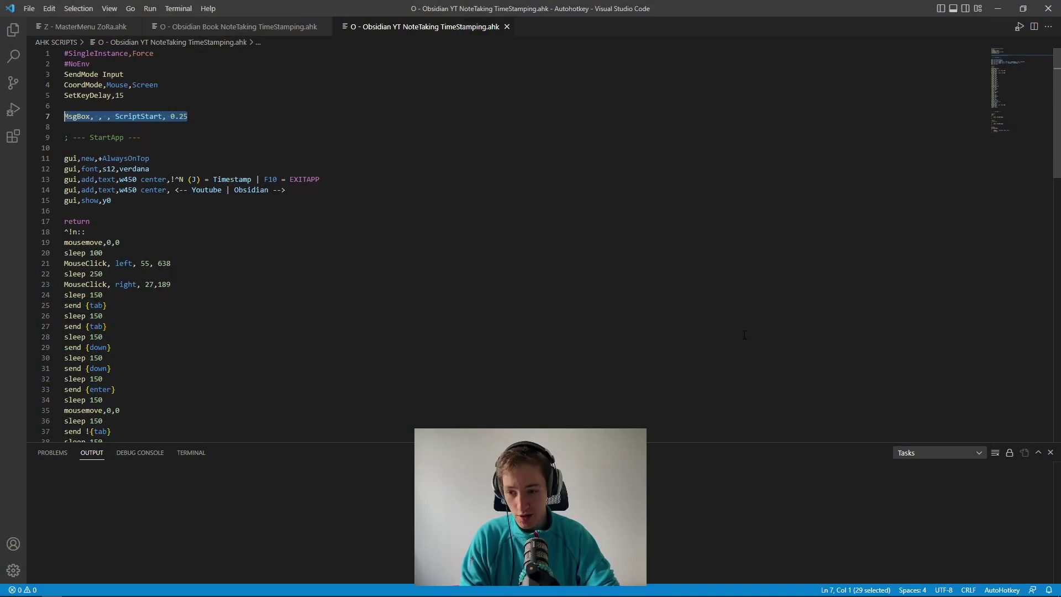
# Review the Obsidian YT NoteTaking TimeStamping script and the MasterMenu ZoRa script.
pyautogui.scroll(-15, 497, 243)
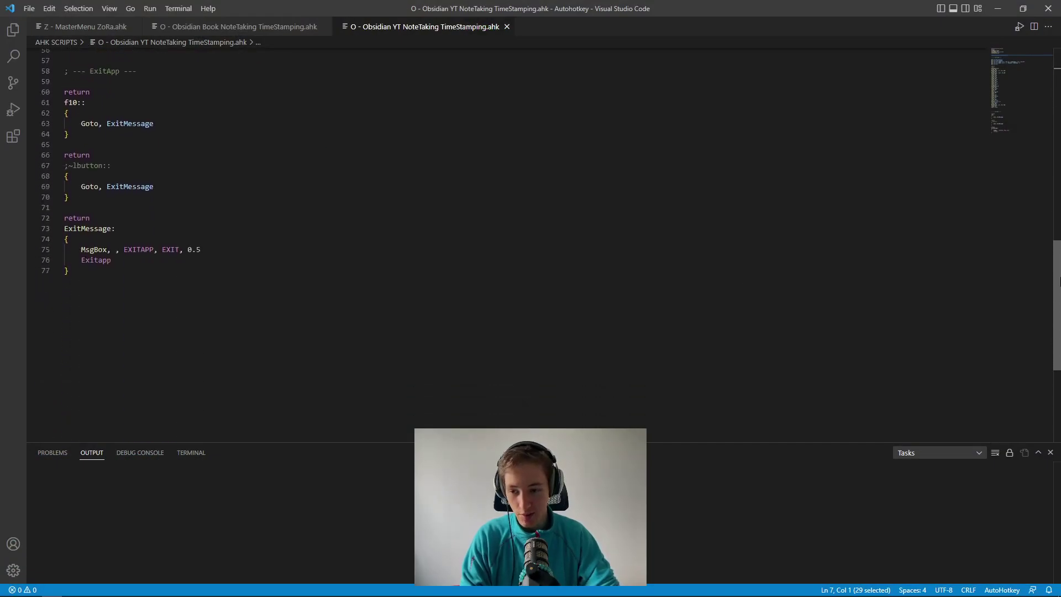
pyautogui.scroll(15, 497, 243)
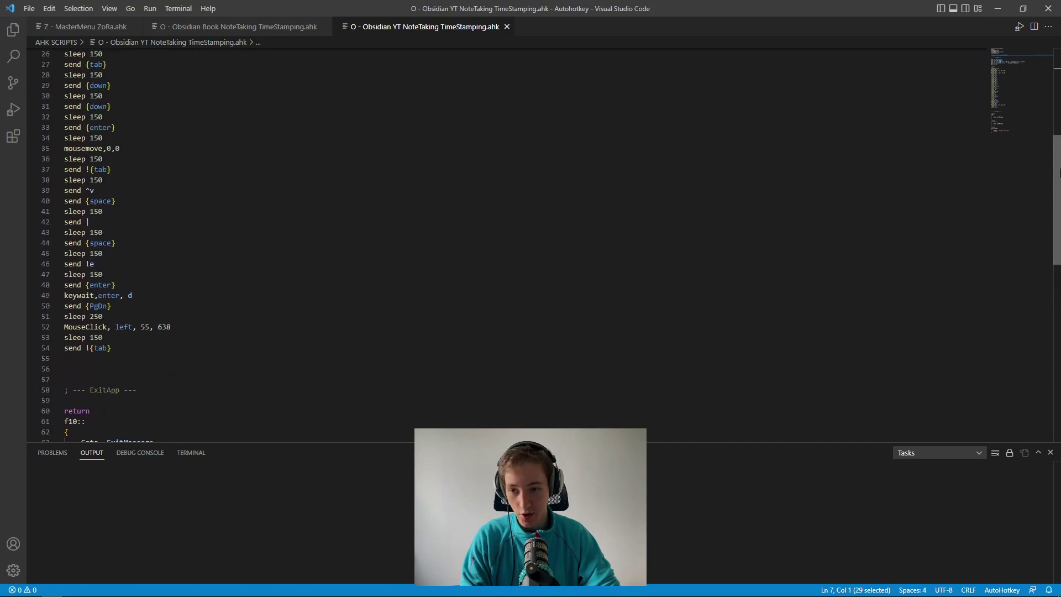
pyautogui.click(128, 27)
pyautogui.moveTo(1056, 99); pyautogui.dragTo(1057, 66)
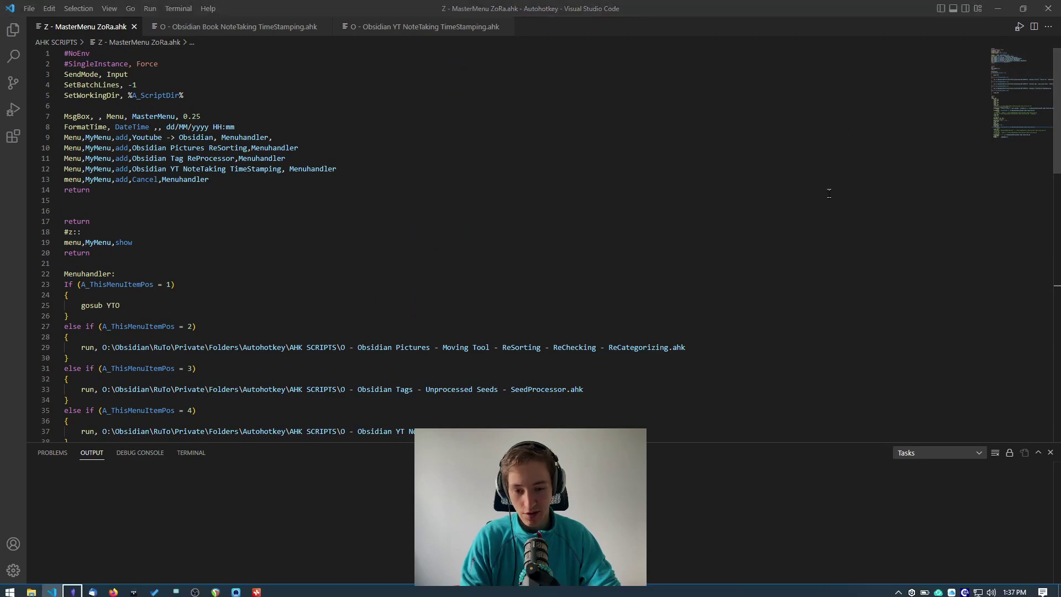
# Switch from the code editor and arrange the browser with the YouTube video side by side with the Obsidian note.
pyautogui.hotkey('alt', 'Tab')
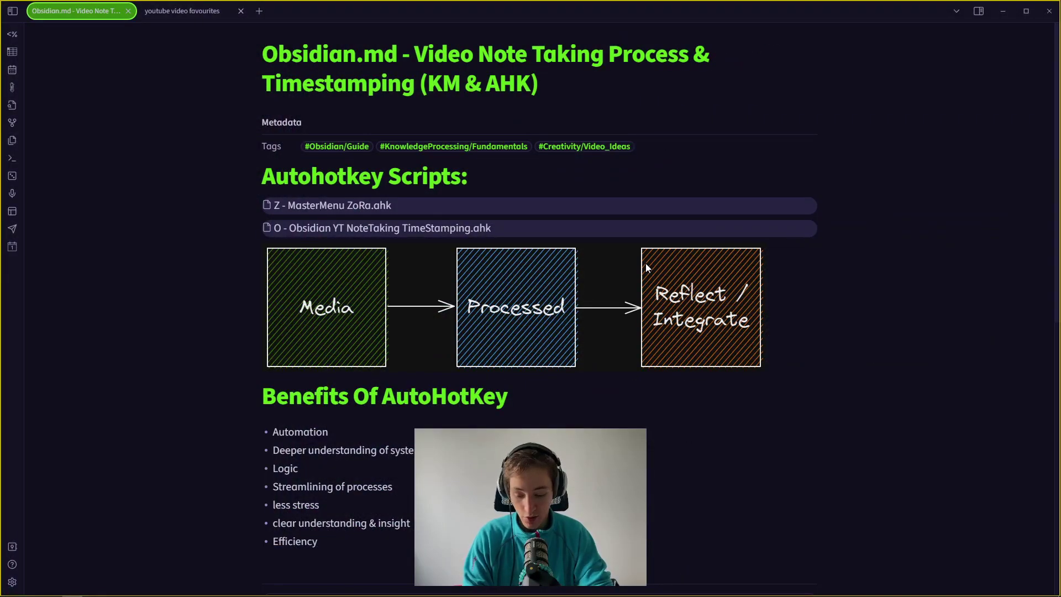
pyautogui.hotkey('alt', 'Tab')
pyautogui.press('super+Left')
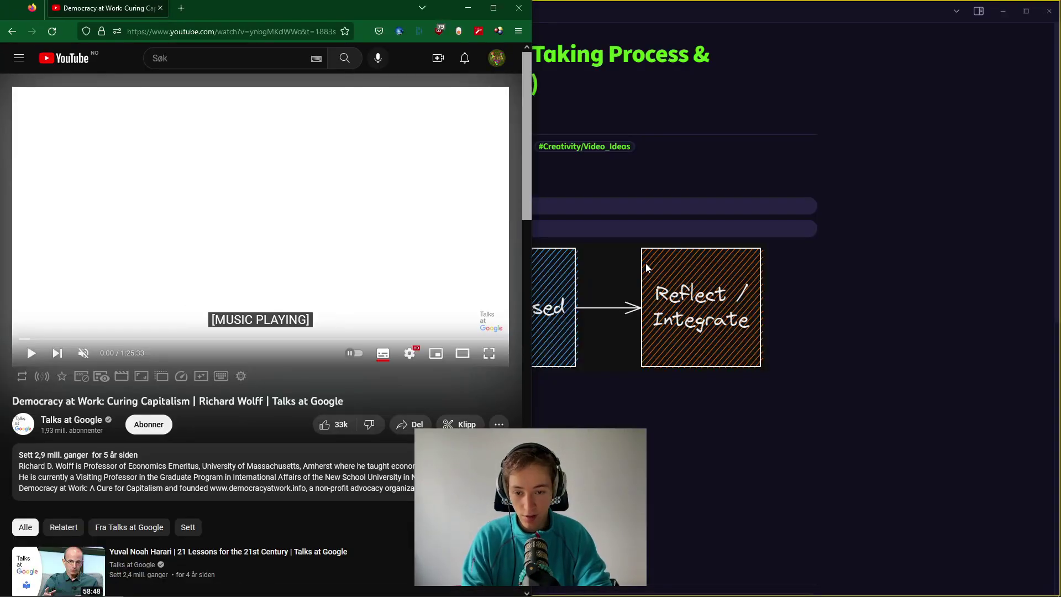
pyautogui.hotkey('alt', 'Tab')
pyautogui.press('super+Right')
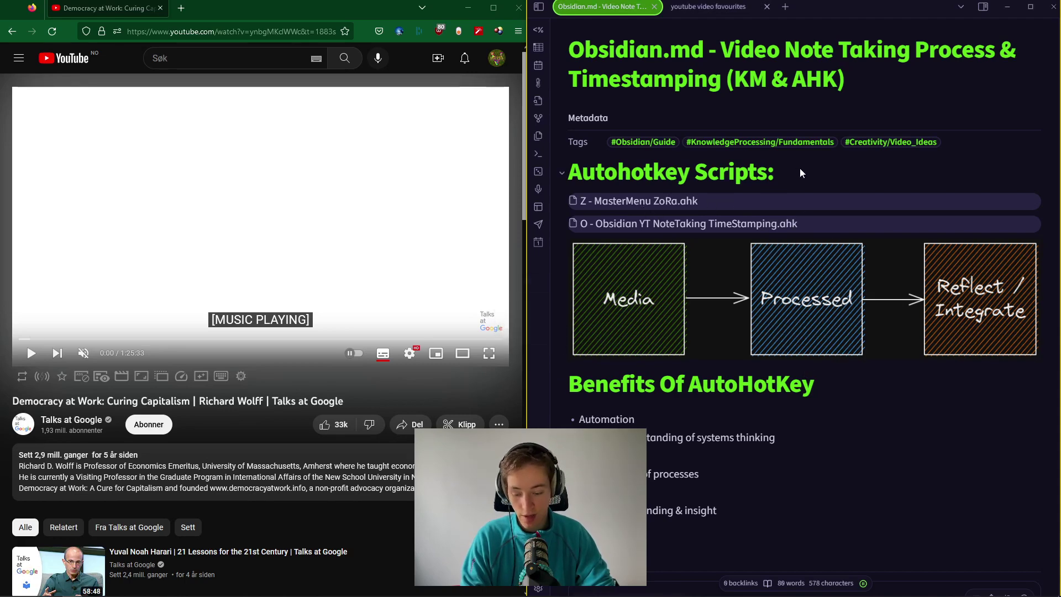
# Bring up the AutoHotkey script menu and cancel it without choosing a script.
pyautogui.hotkey('alt', 'o')
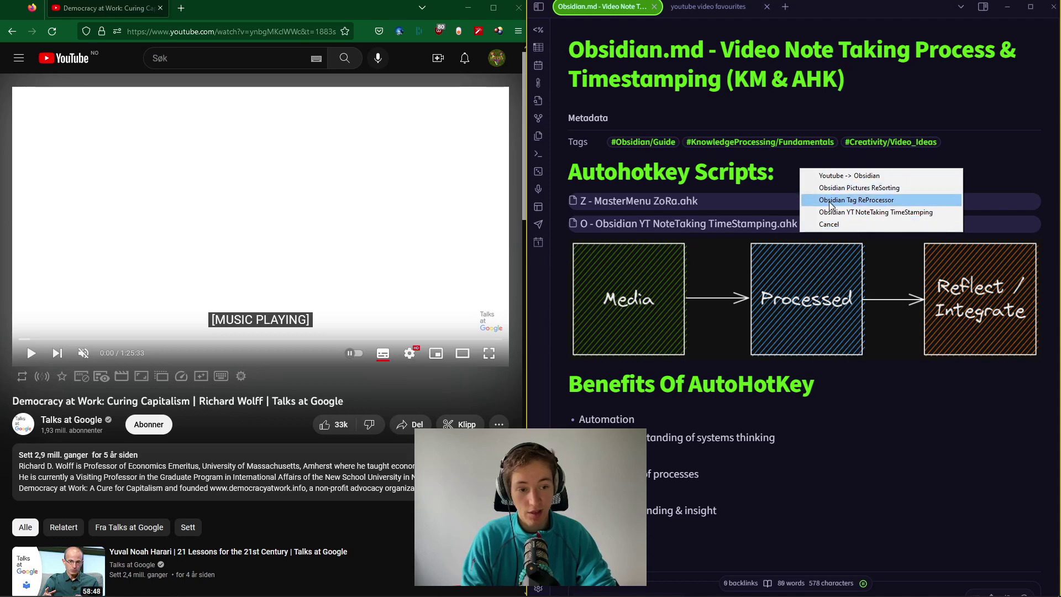
pyautogui.click(818, 225)
pyautogui.hotkey('ctrl', 'alt', 'm')
pyautogui.click(376, 243)
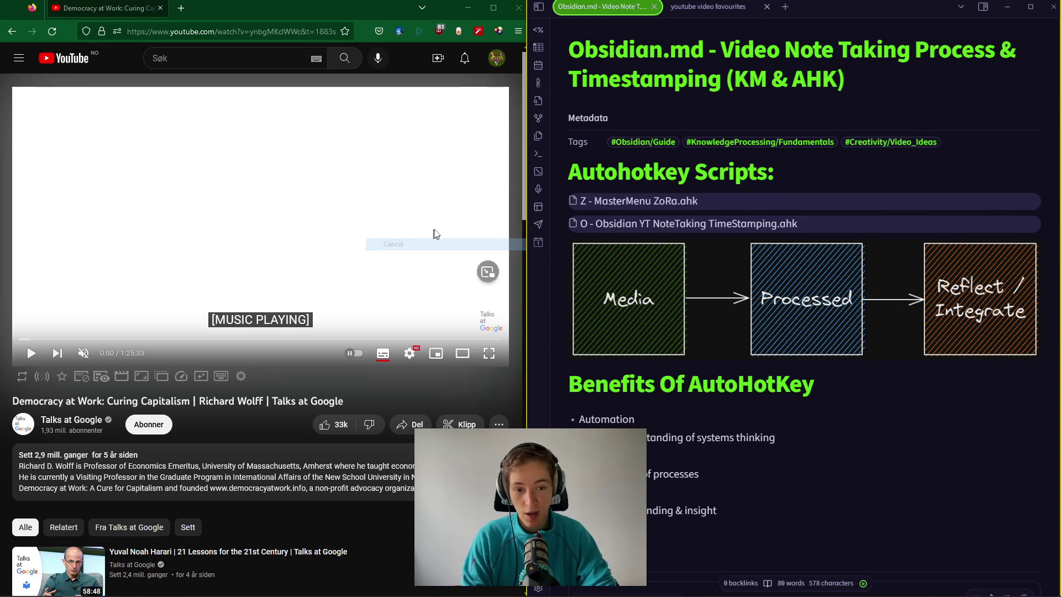
# Launch O - Obsidian YT NoteTaking TimeStamping.ahk from its link in the note and exit the script again.
pyautogui.click(660, 224)
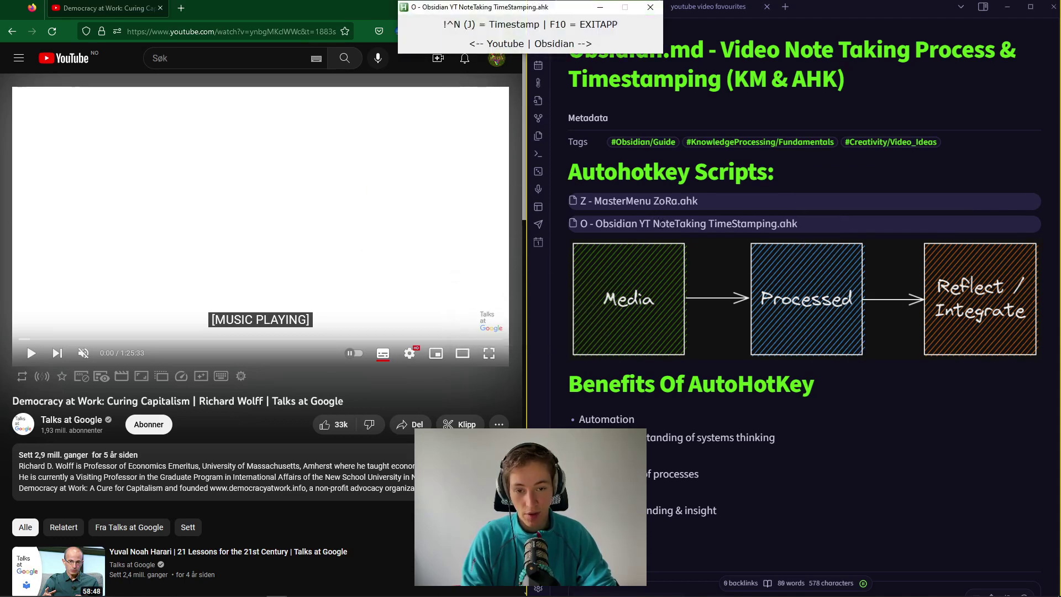
pyautogui.press('F10')
pyautogui.press('Return')
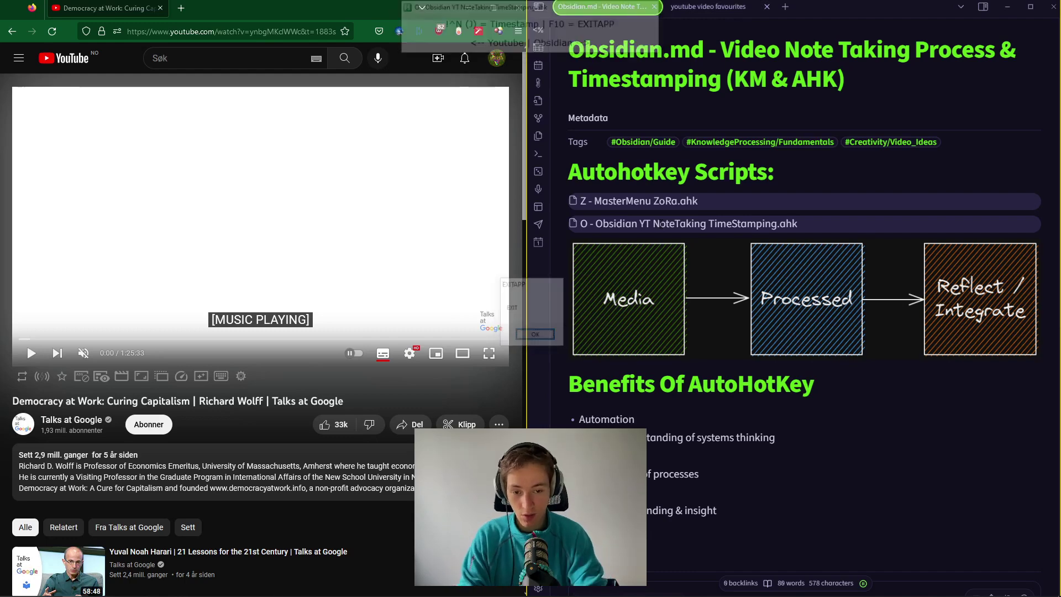
# Try to open the timestamping script by searching the vault for "obsidian yt", and return to the previous note.
pyautogui.hotkey('ctrl', 'o')
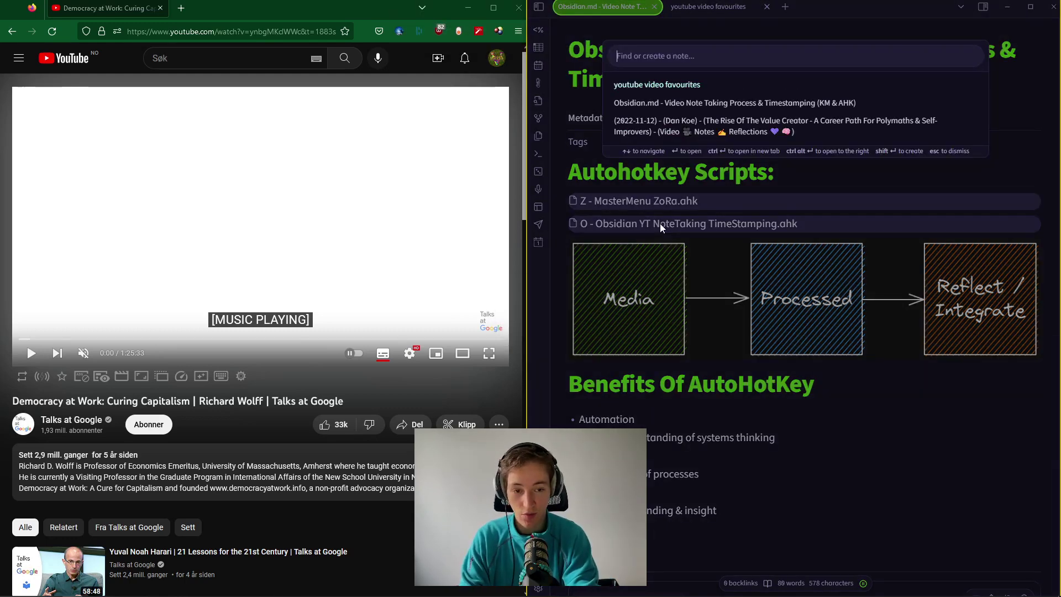
pyautogui.write('obsidian yt')
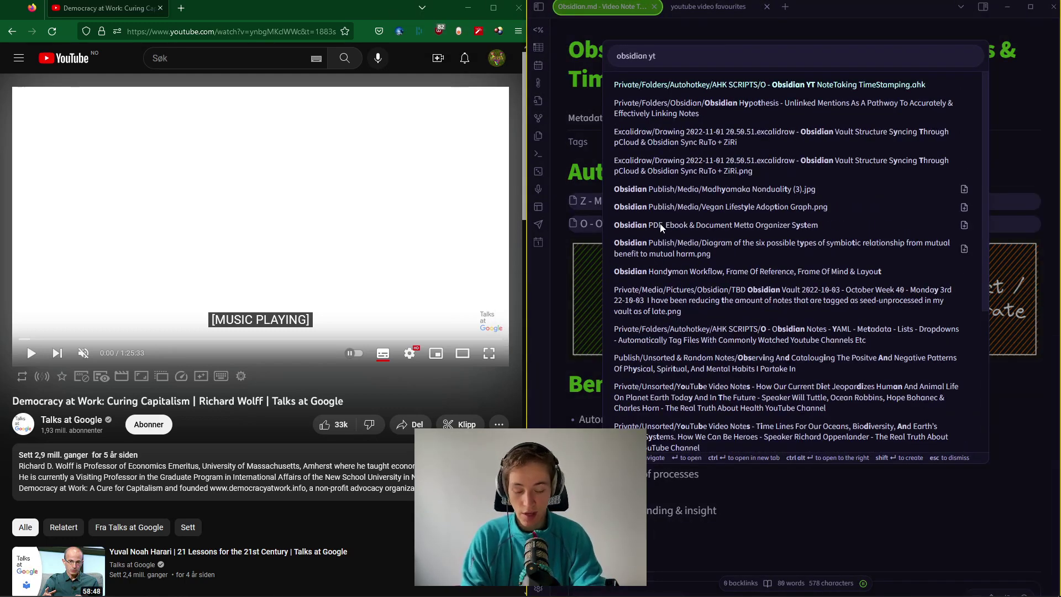
pyautogui.click(661, 224)
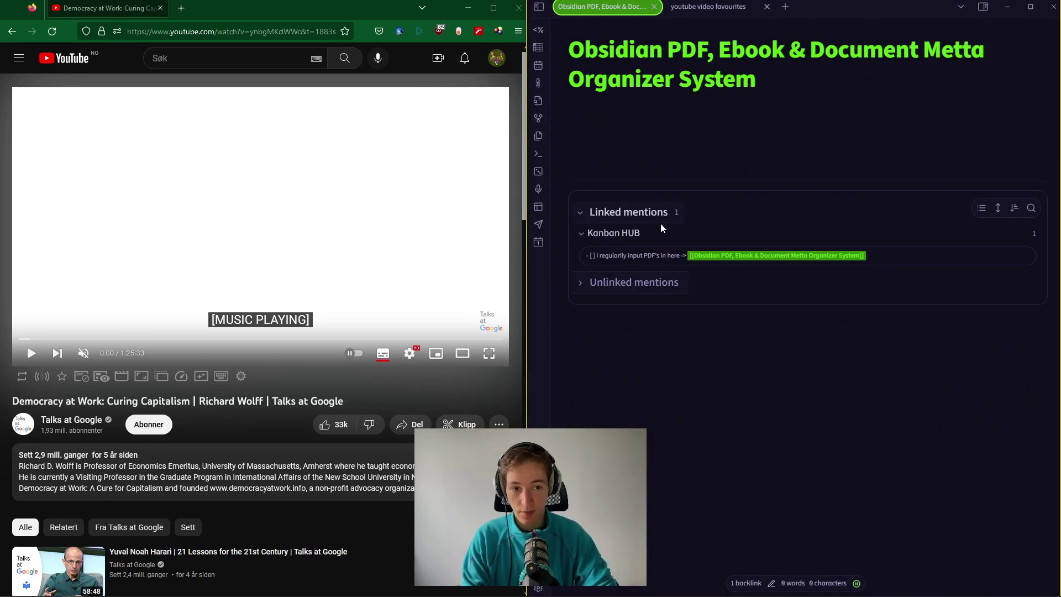
pyautogui.hotkey('ctrl', 'alt', 'Left')
# Search the vault for "timest" and launch the Obsidian YT NoteTaking TimeStamping script.
pyautogui.hotkey('ctrl', 'o')
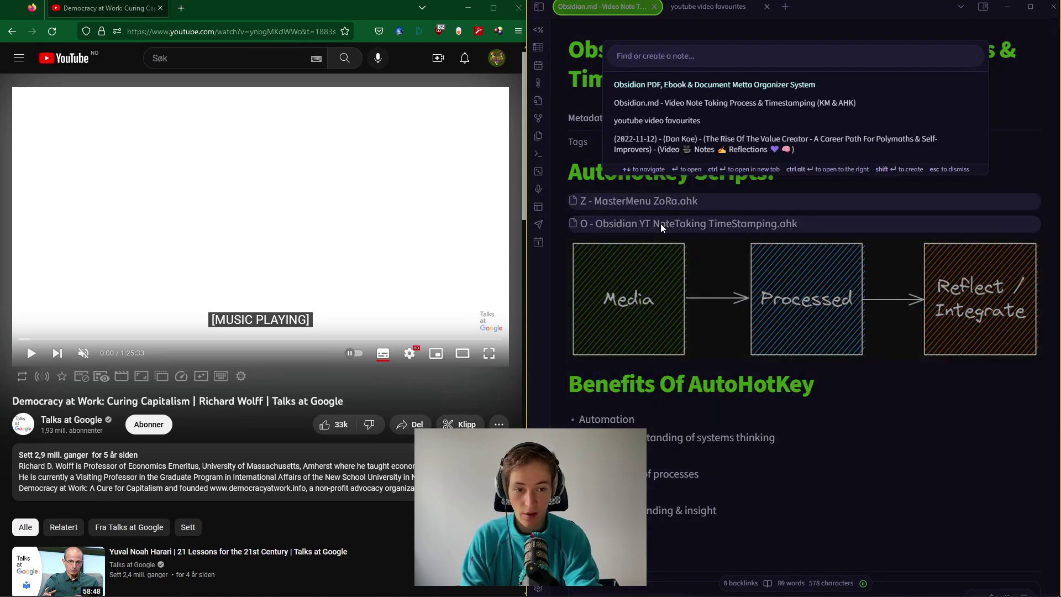
pyautogui.write('timest')
pyautogui.press('Return')
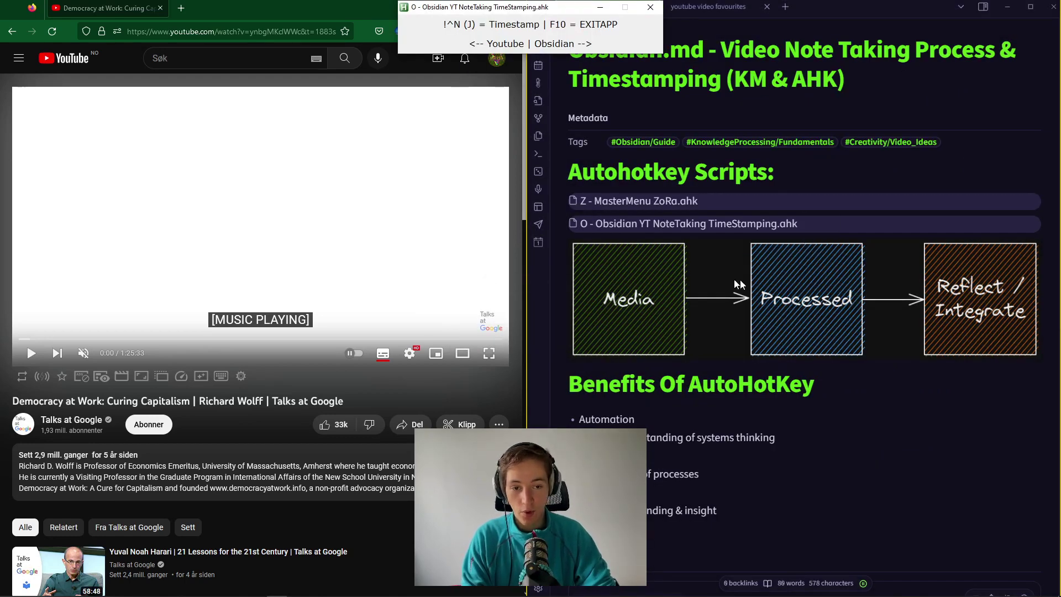
# Play the YouTube video, skip ahead to about 20:33 and pause it there.
pyautogui.click(331, 282)
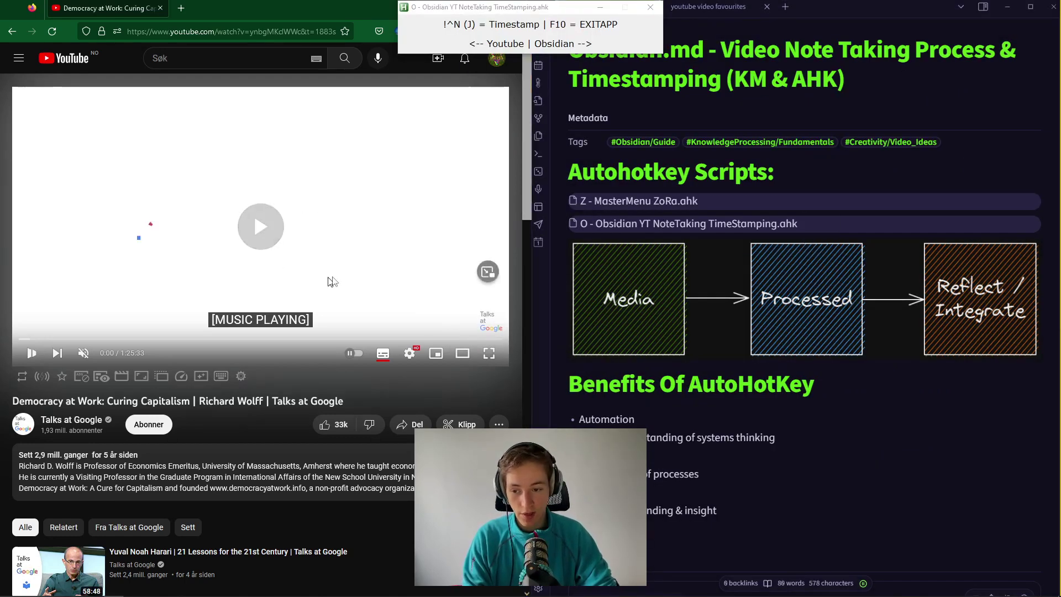
pyautogui.moveTo(78, 338); pyautogui.dragTo(136, 329)
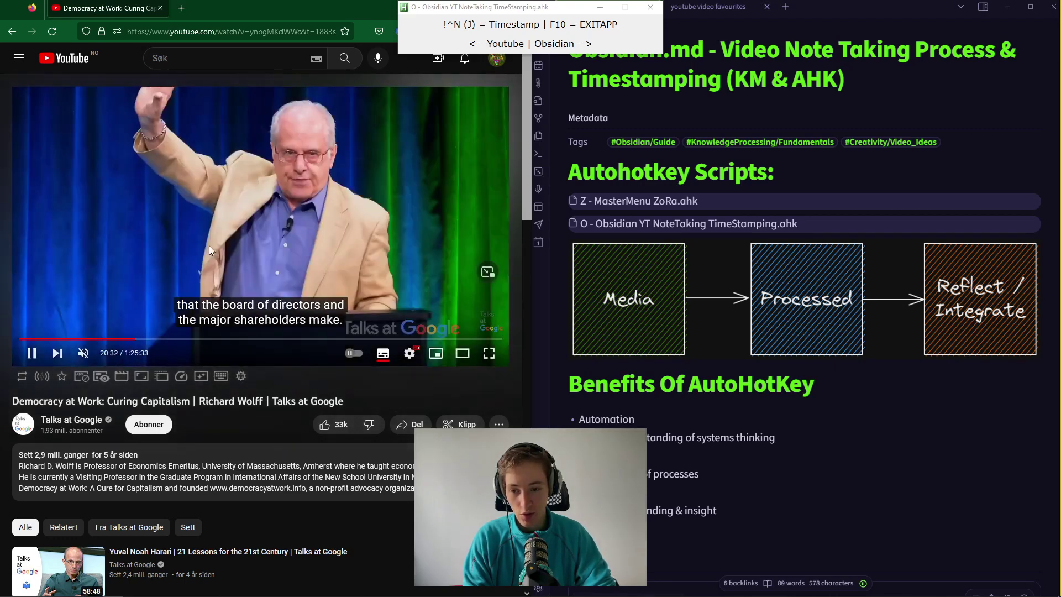
pyautogui.click(274, 256)
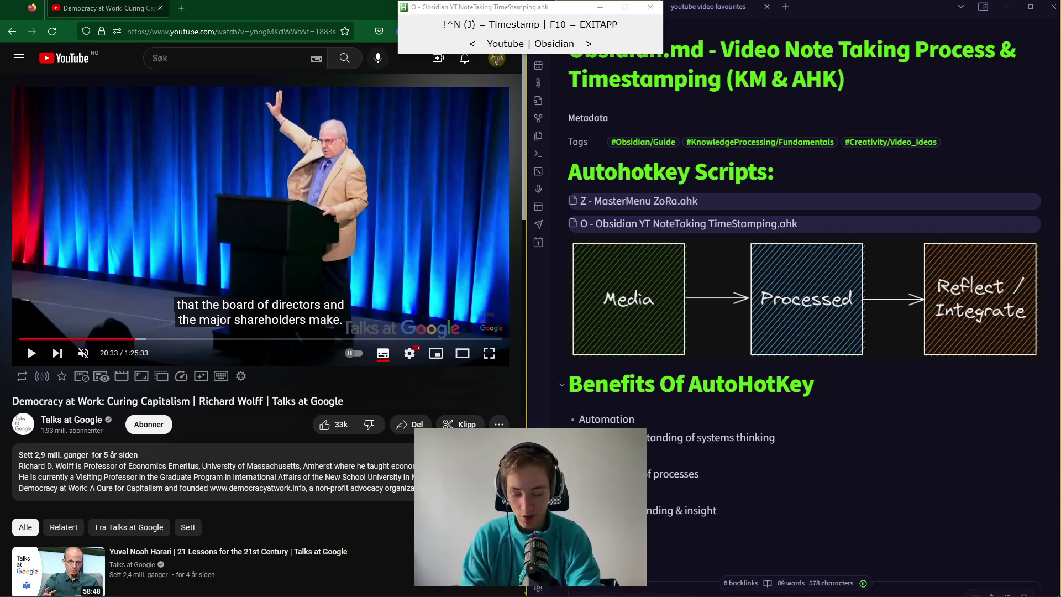
# Create a new note from the Video Notes template using Templater.
pyautogui.hotkey('ctrl', 'p')
pyautogui.write('templater')
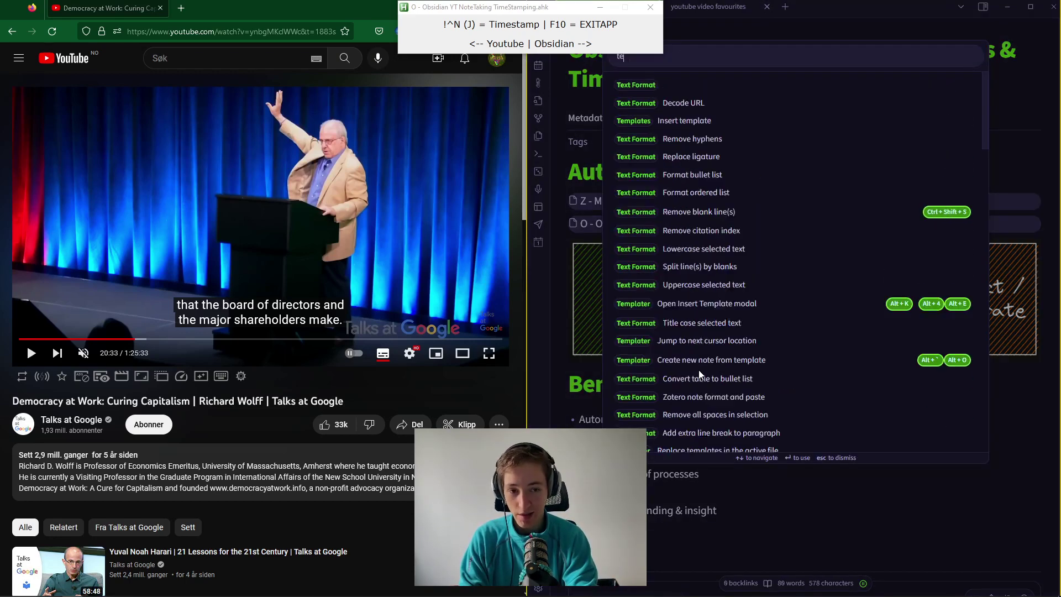
pyautogui.press('Down')
pyautogui.press('Down')
pyautogui.press('Down')
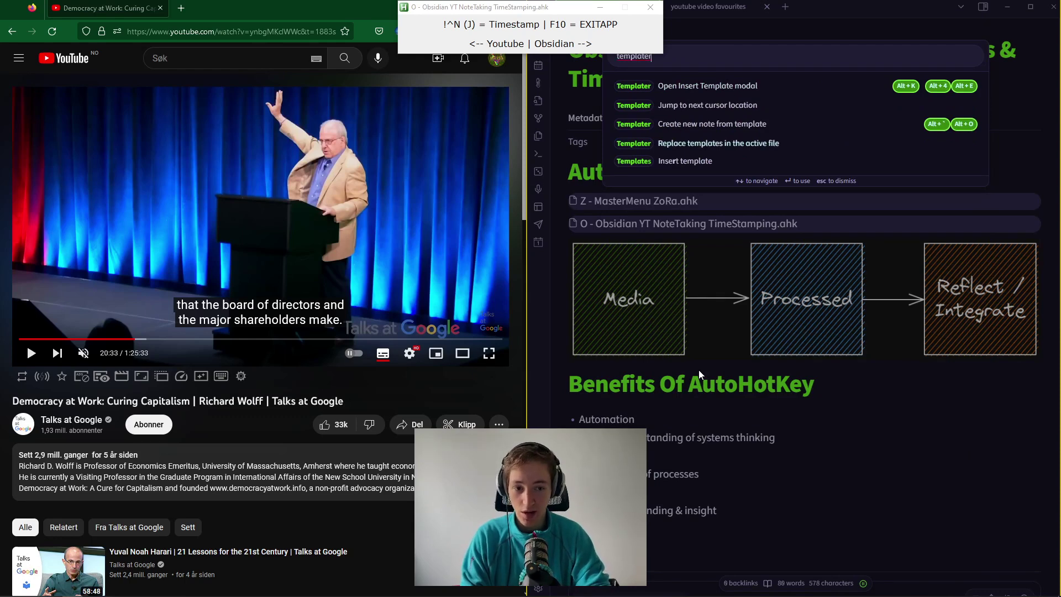
pyautogui.press('Up')
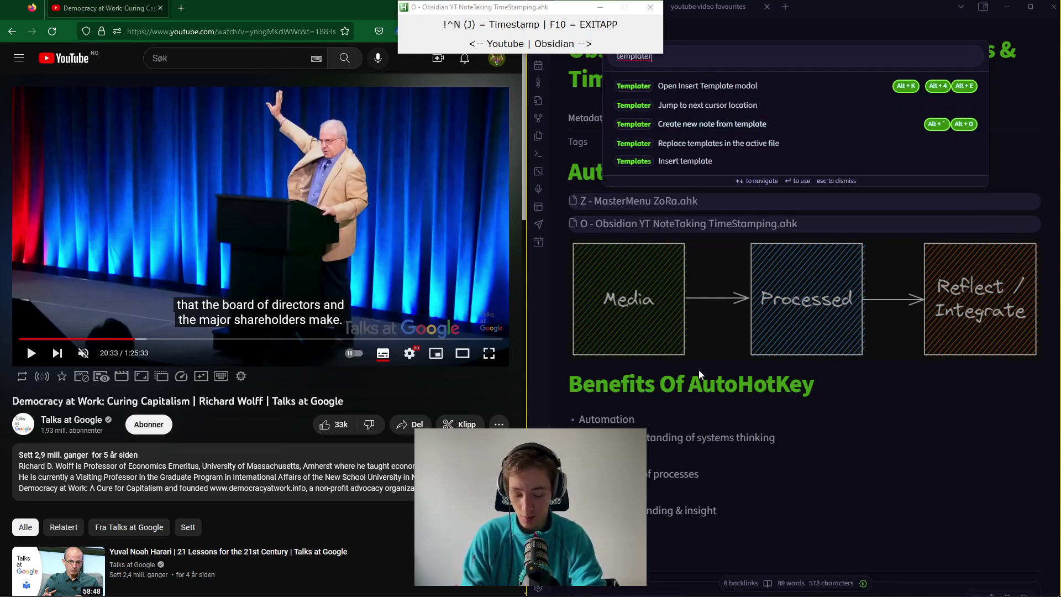
pyautogui.press('Return')
pyautogui.write('vide')
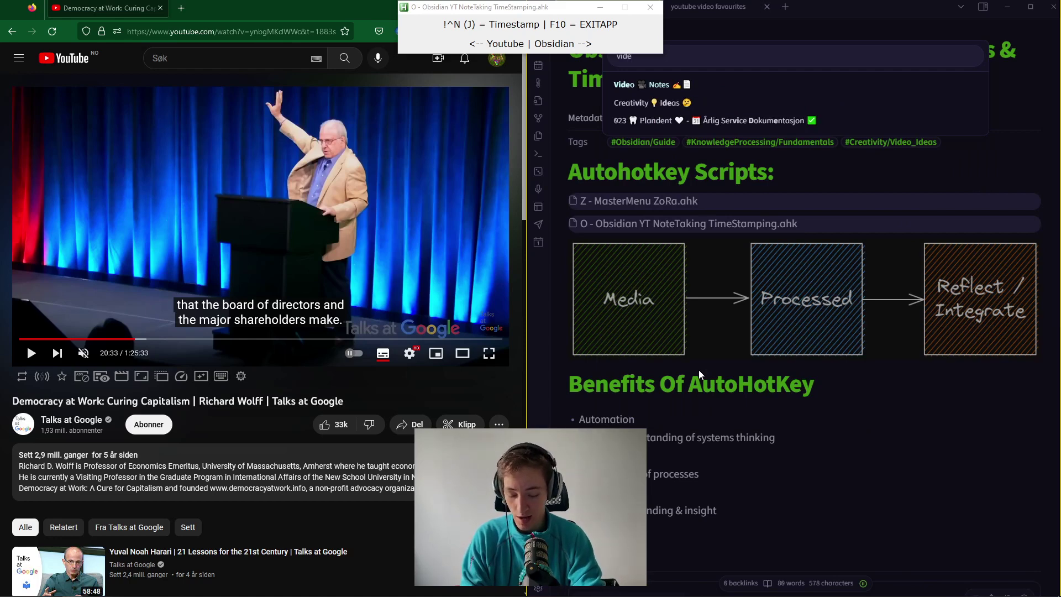
pyautogui.press('Return')
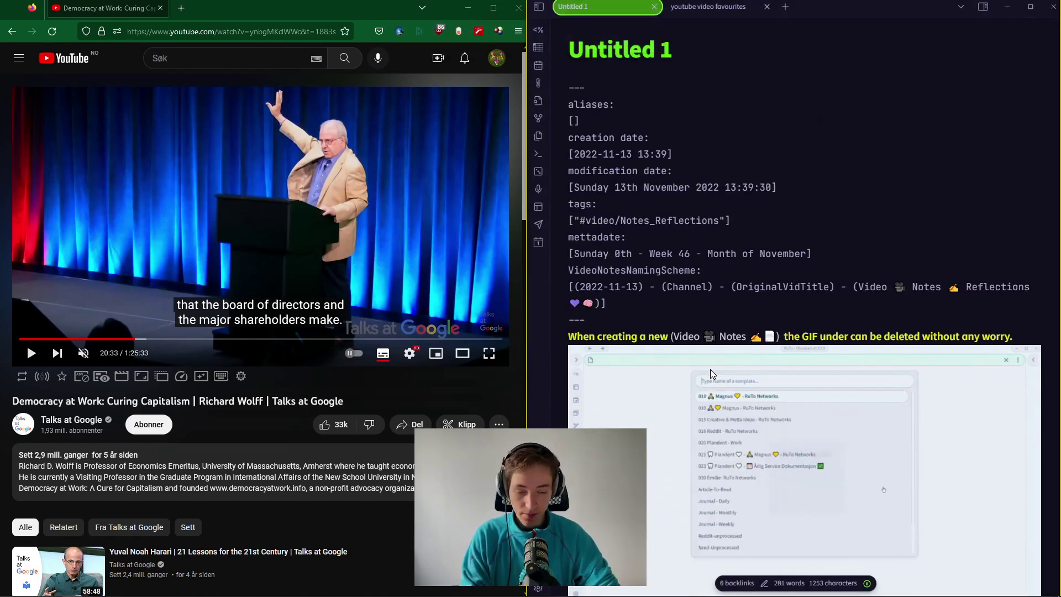
# Delete the GIF and all example text below the metadata block of the new note.
pyautogui.scroll(-4, 894, 490)
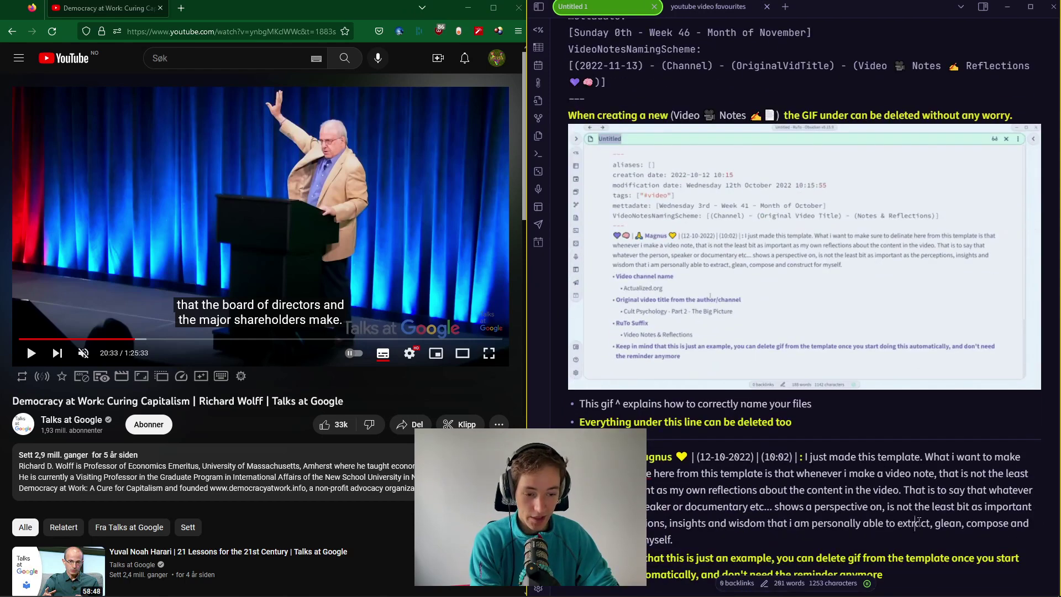
pyautogui.moveTo(935, 580); pyautogui.dragTo(934, 579)
pyautogui.press('BackSpace')
pyautogui.scroll(2, 840, 483)
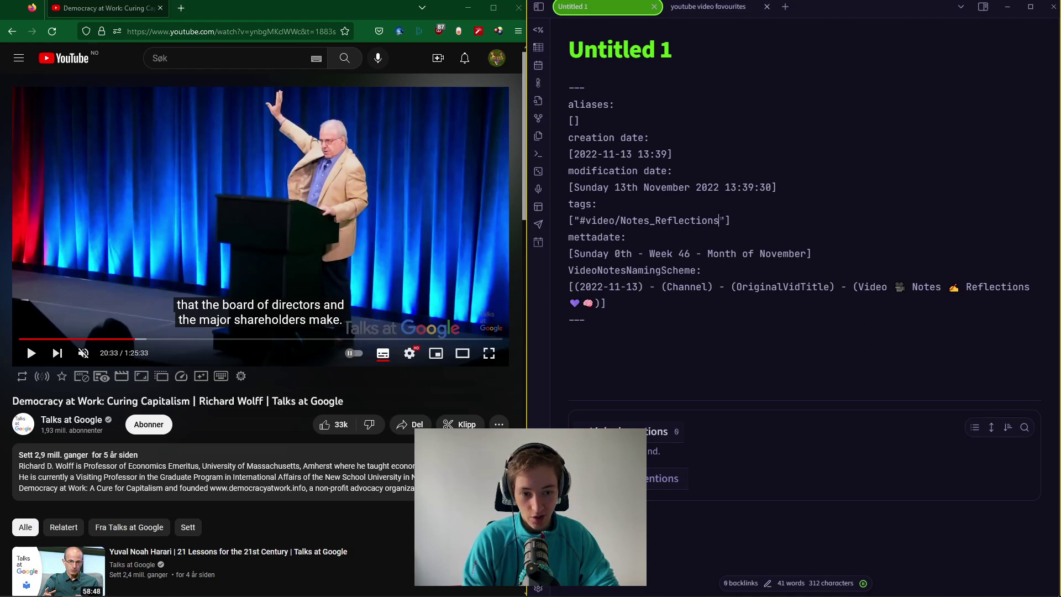
# Copy the YouTube video's full title into the note below the metadata block.
pyautogui.tripleClick(196, 400)
pyautogui.hotkey('ctrl', 'c')
pyautogui.click(612, 346)
pyautogui.hotkey('ctrl', 'v')
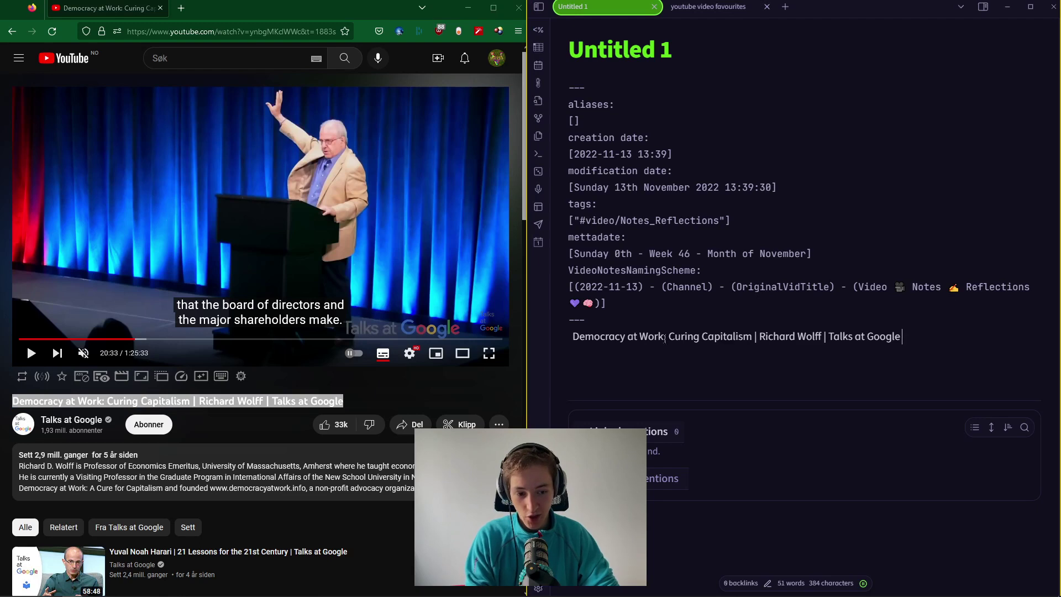
# Remove the colon and the vertical bar separators from the pasted video title.
pyautogui.click(751, 336)
pyautogui.press('Delete')
pyautogui.press('Delete')
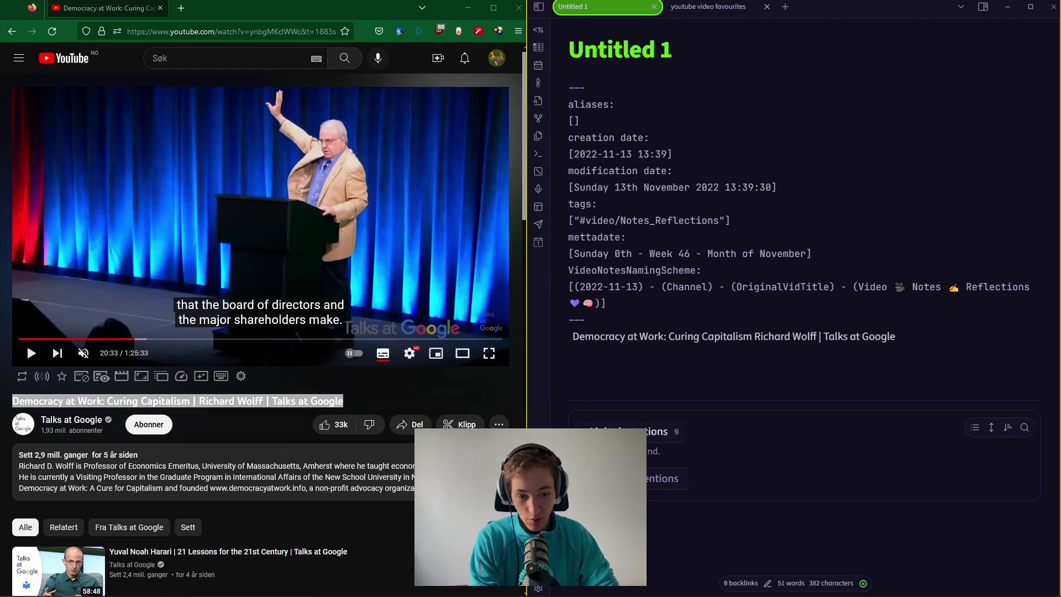
pyautogui.press('BackSpace')
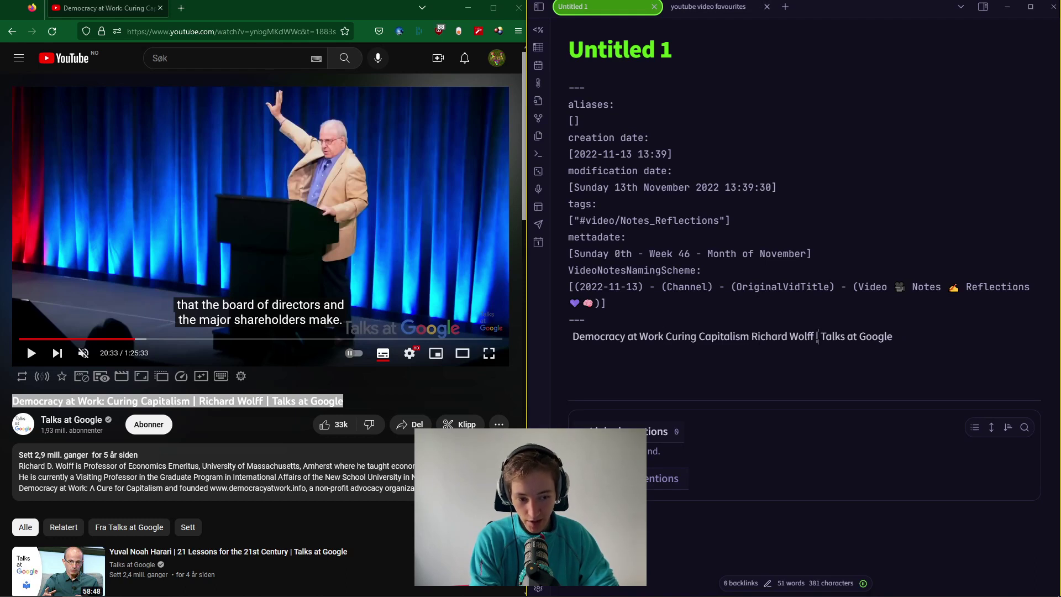
pyautogui.press('BackSpace')
pyautogui.press('BackSpace')
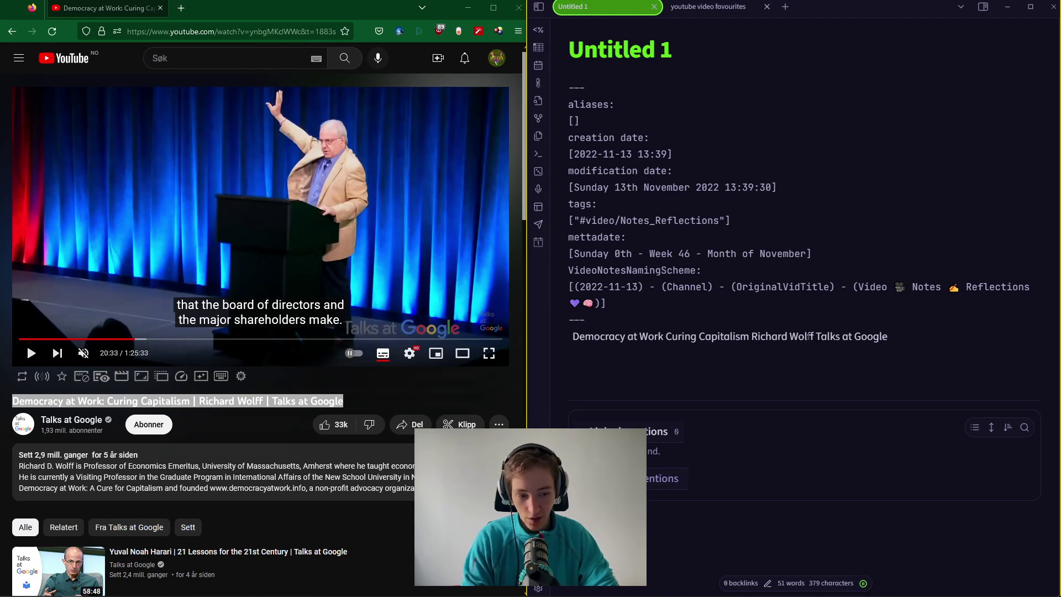
# Move "Democracy at Work Curing Capitalism Richard Wolff" from the pasted title into the OriginalVidTitle placeholder of the naming scheme.
pyautogui.hotkey('ctrl', 'Left')
pyautogui.hotkey('ctrl', 'Left')
pyautogui.hotkey('ctrl', 'Left')
pyautogui.hotkey('ctrl', 'Left')
pyautogui.hotkey('ctrl', 'Left')
pyautogui.hotkey('ctrl', 'Left')
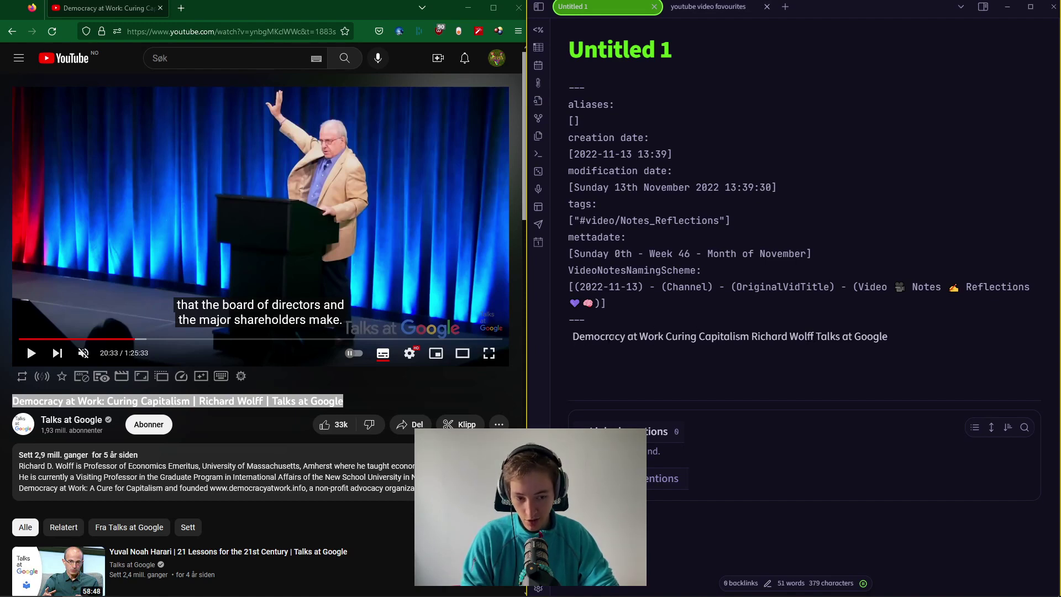
pyautogui.hotkey('ctrl', 'Delete')
pyautogui.hotkey('ctrl', 'Delete')
pyautogui.hotkey('ctrl', 'Delete')
pyautogui.hotkey('ctrl', 'Delete')
pyautogui.hotkey('ctrl', 'Delete')
pyautogui.hotkey('ctrl', 'Delete')
pyautogui.hotkey('ctrl', 'Delete')
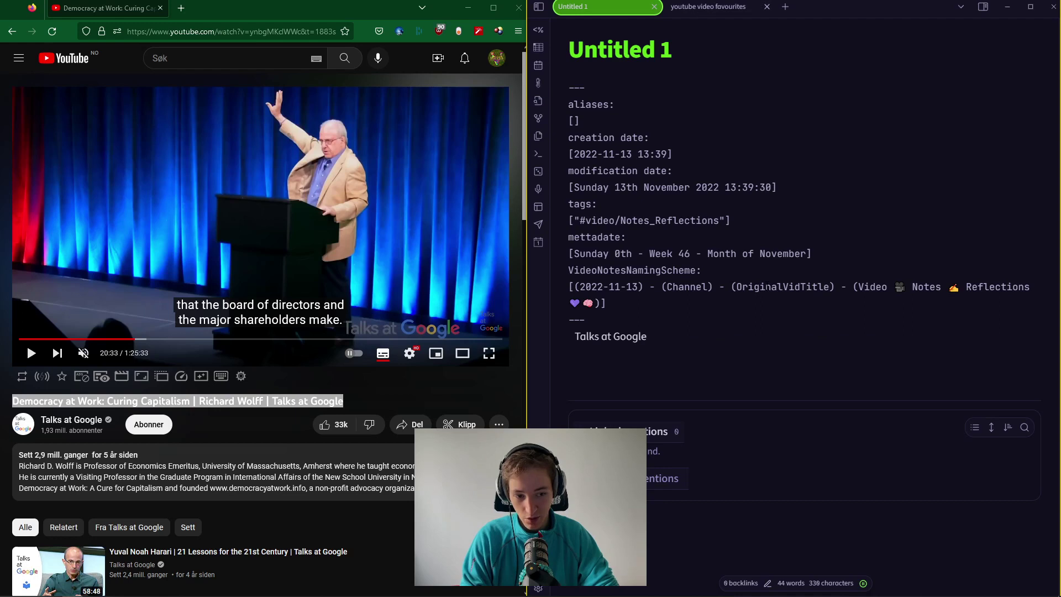
pyautogui.doubleClick(763, 288)
pyautogui.write('Democracy at Work Curing Capitalism Richard Wolff')
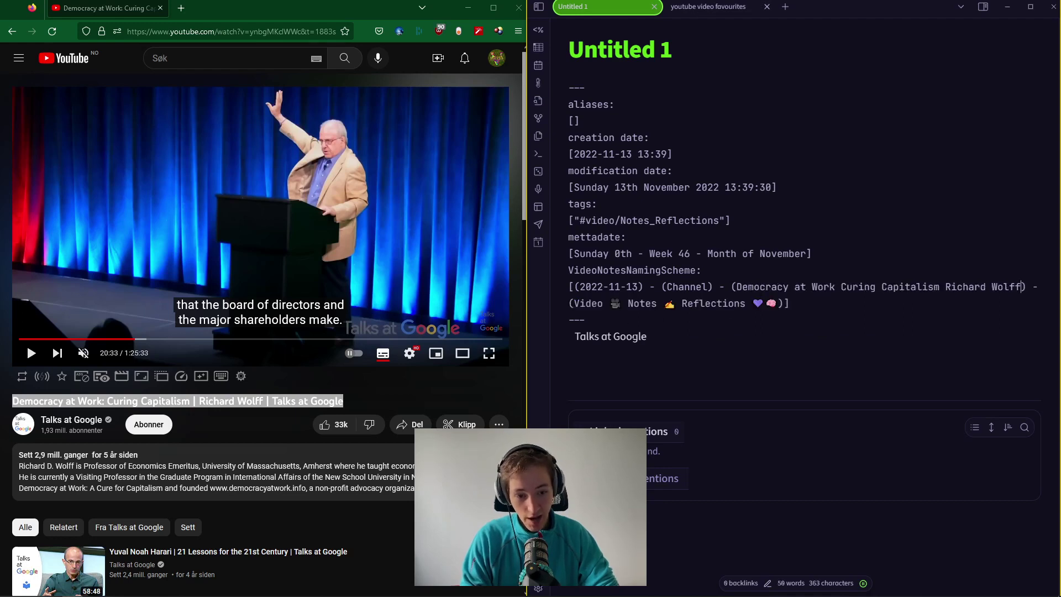
# Move "Talks at Google" from the note body into the Channel placeholder of the naming scheme.
pyautogui.click(596, 336)
pyautogui.hotkey('ctrl', 'x')
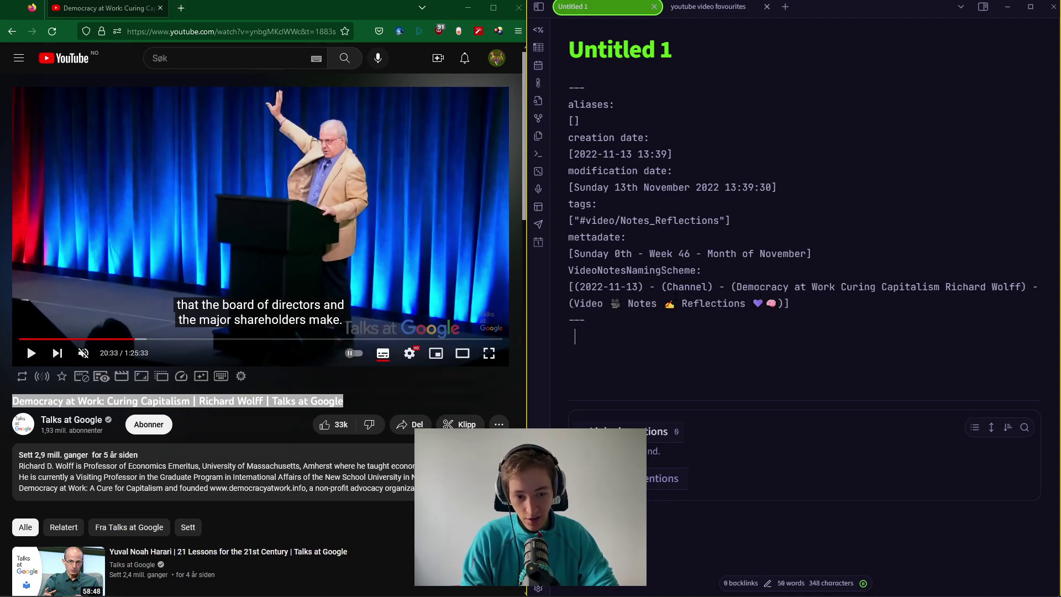
pyautogui.doubleClick(685, 287)
pyautogui.hotkey('ctrl', 'v')
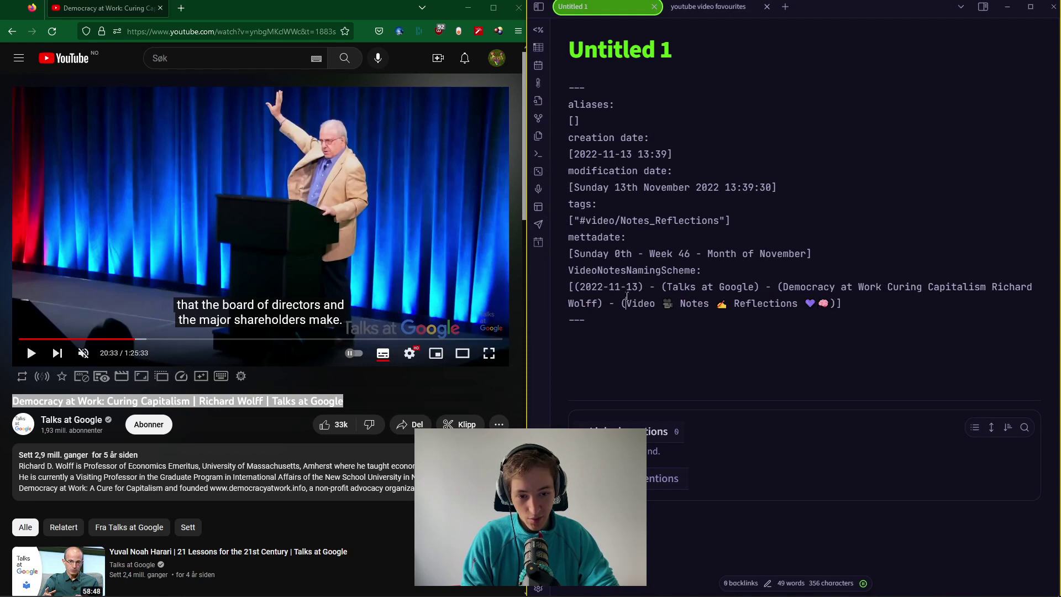
# Delete the untitled note.
pyautogui.hotkey('ctrl', 'Delete')
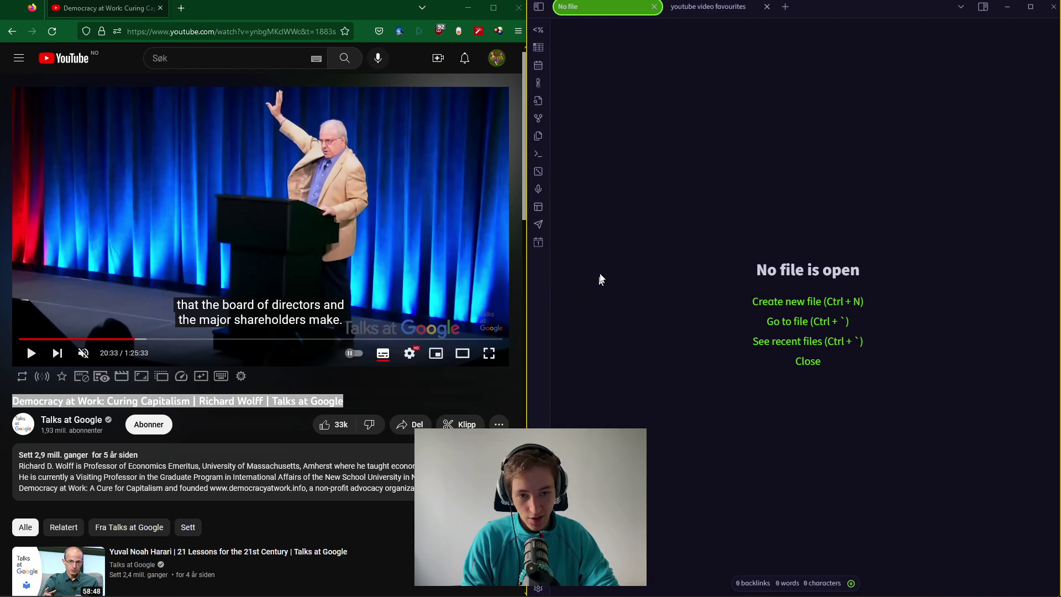
# Create a note from the Video Notes template, with the completed naming scheme as its title and the filled-in metadata as its body.
pyautogui.hotkey('alt', 'n')
pyautogui.write('vide')
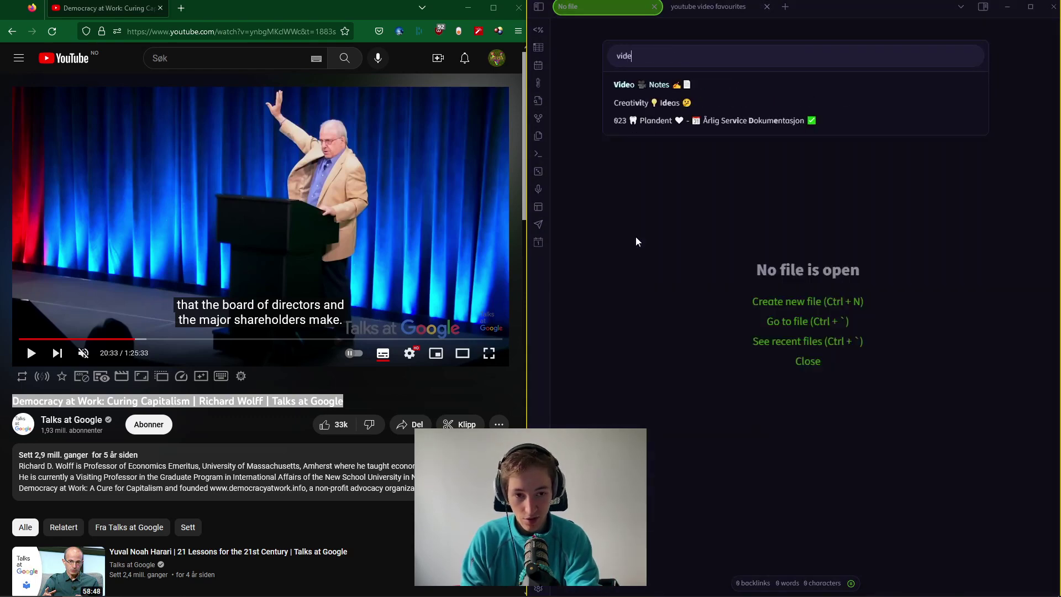
pyautogui.press('Return')
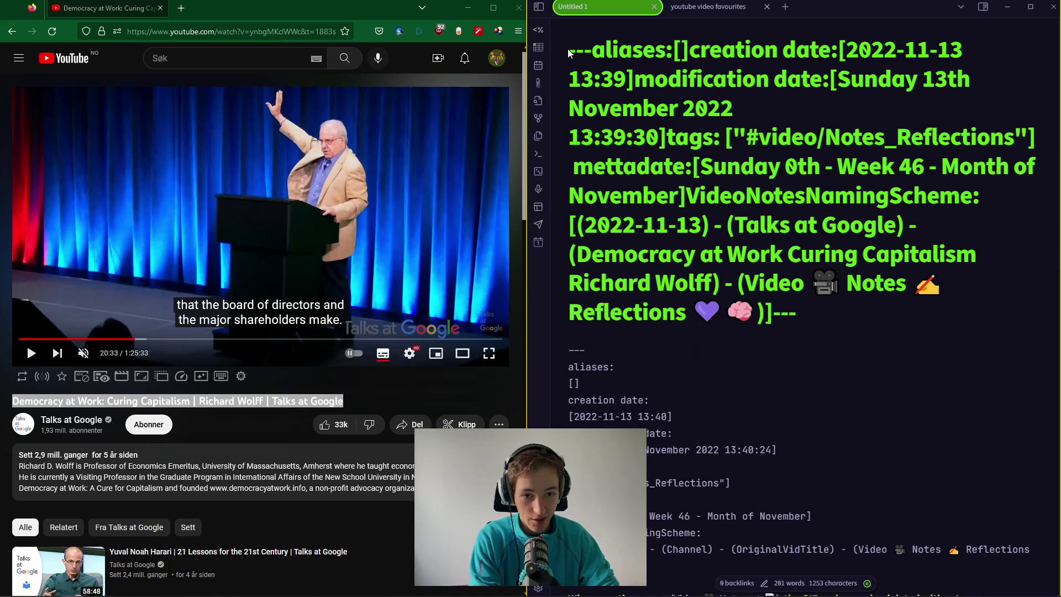
pyautogui.hotkey('ctrl', 'z')
pyautogui.click(753, 233)
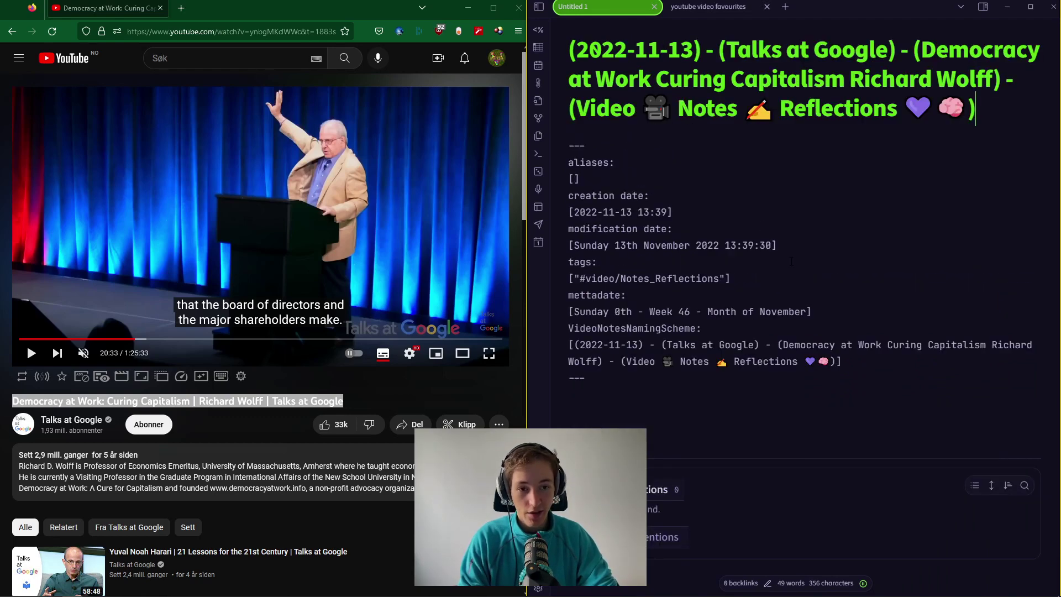
# Copy the YouTube video's URL at the current playback time and paste it below the note's metadata block.
pyautogui.rightClick(654, 400)
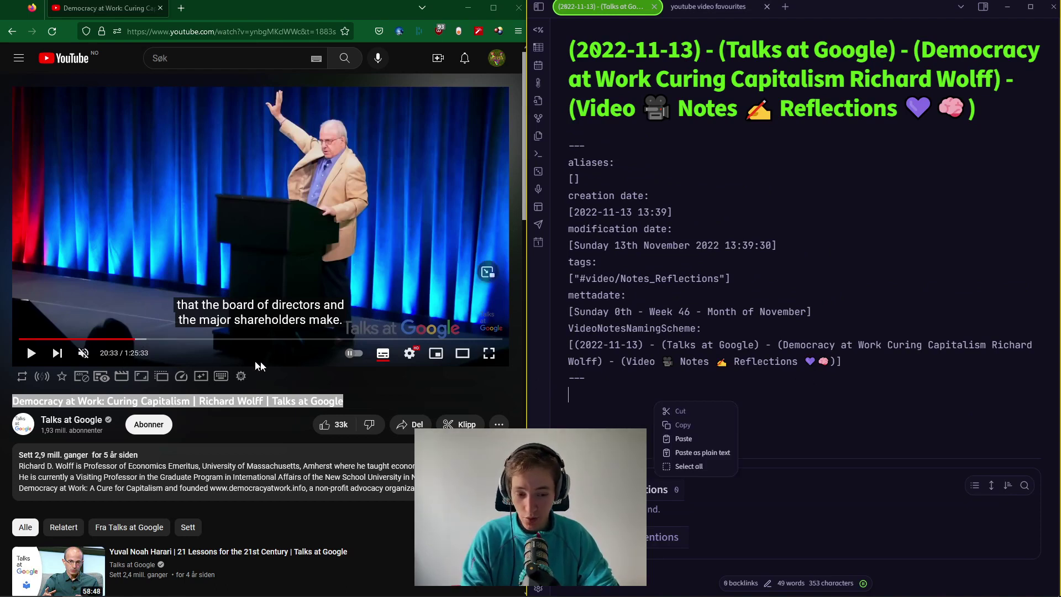
pyautogui.click(607, 412)
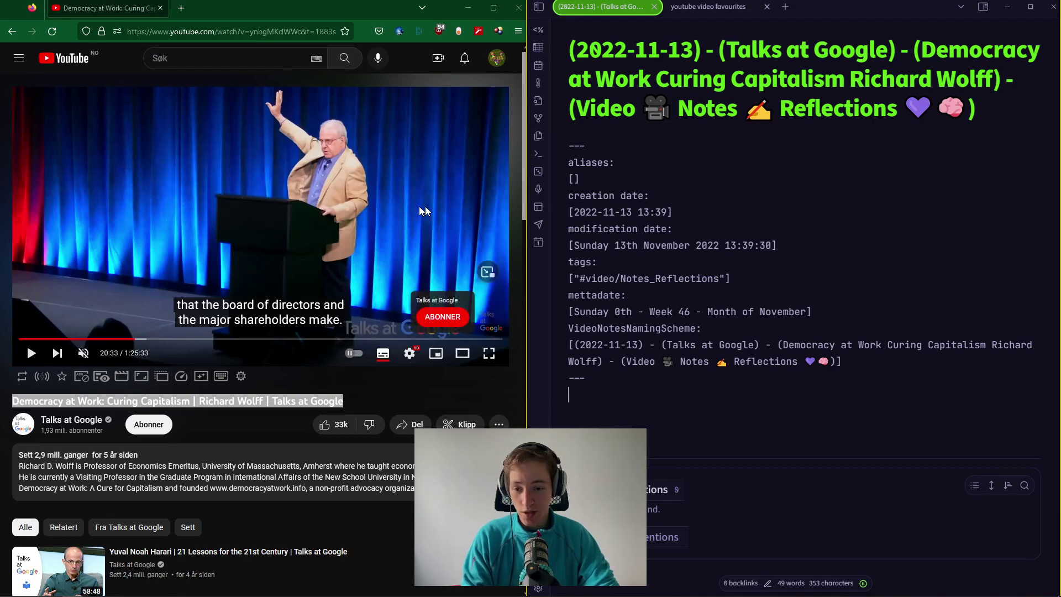
pyautogui.rightClick(150, 164)
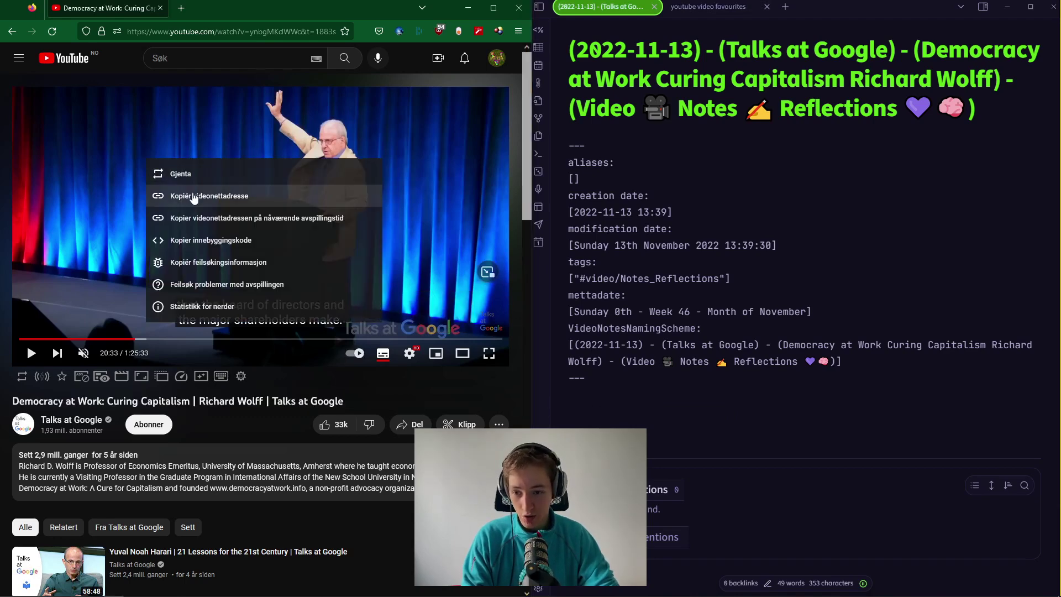
pyautogui.click(216, 219)
pyautogui.rightClick(158, 177)
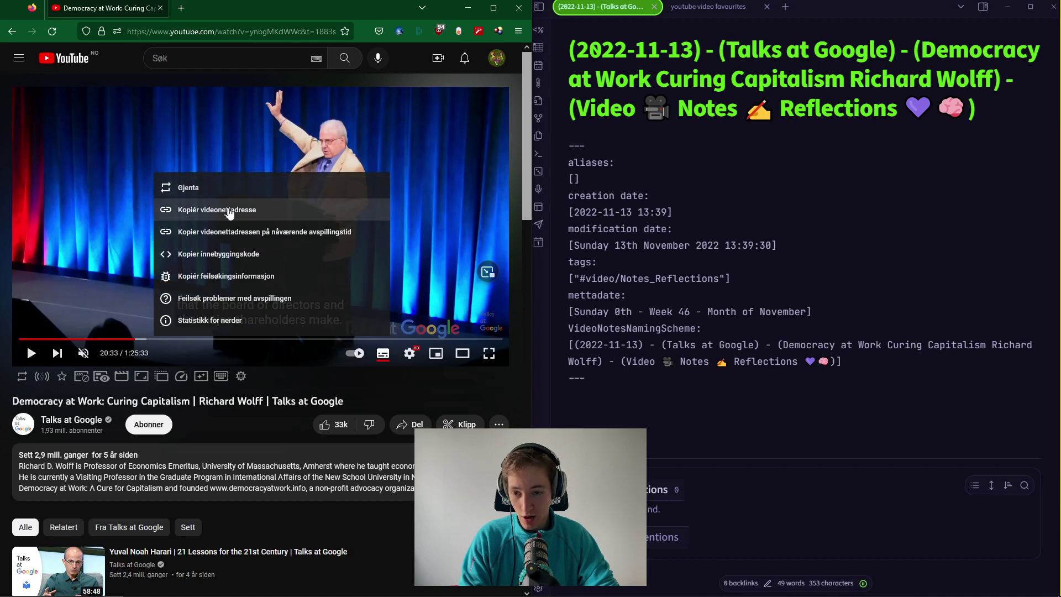
pyautogui.click(271, 235)
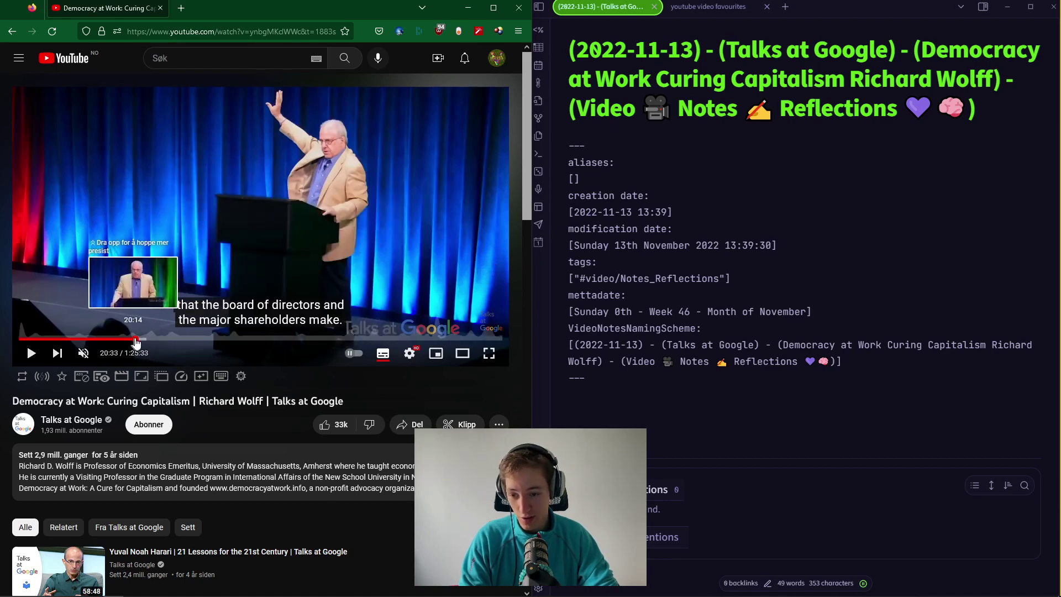
pyautogui.click(643, 404)
pyautogui.hotkey('ctrl', 'v')
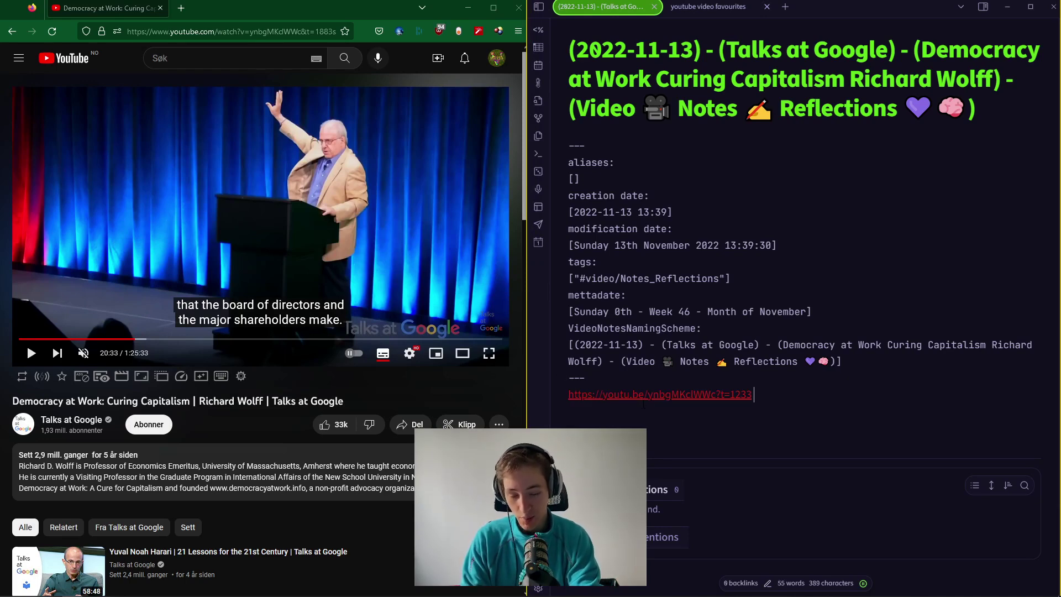
# Insert the 010 template after the link and write "reflections, but this is very slow, and tedious, because i have to move my mouse all the time,".
pyautogui.hotkey('alt', 'e')
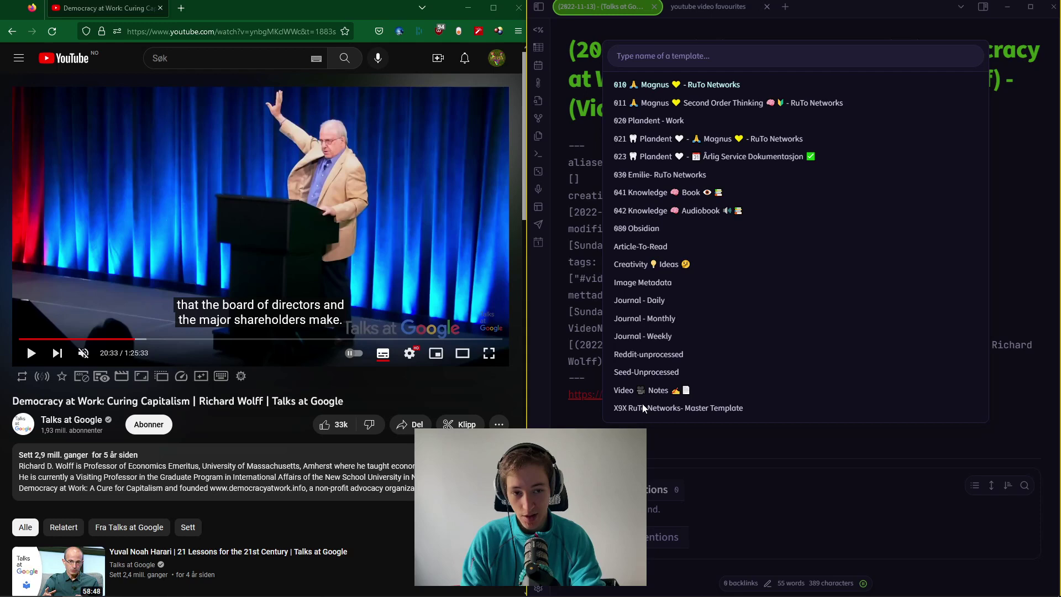
pyautogui.press('Return')
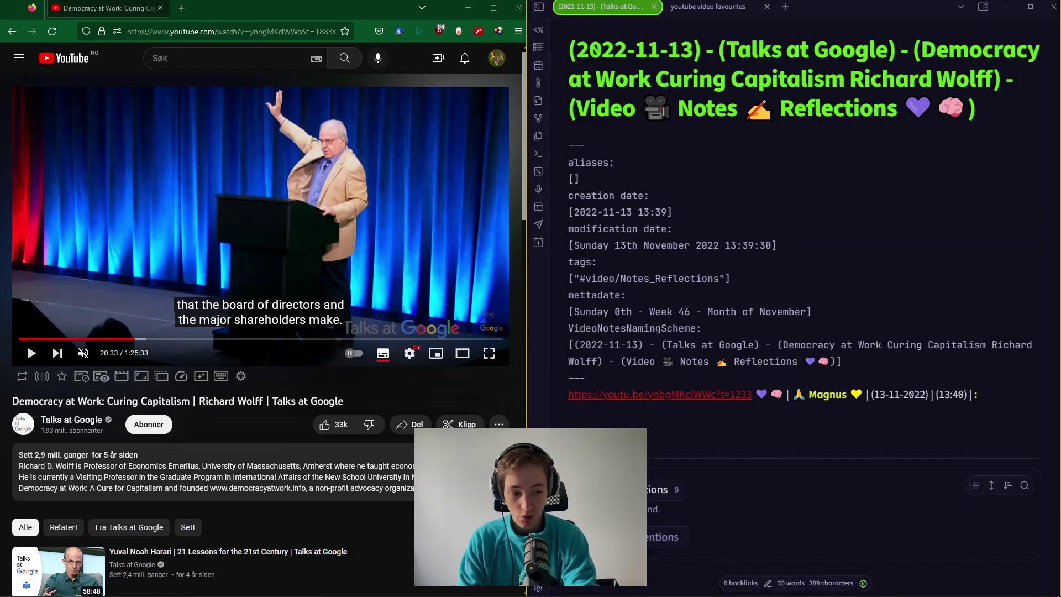
pyautogui.write('reflections, but this ')
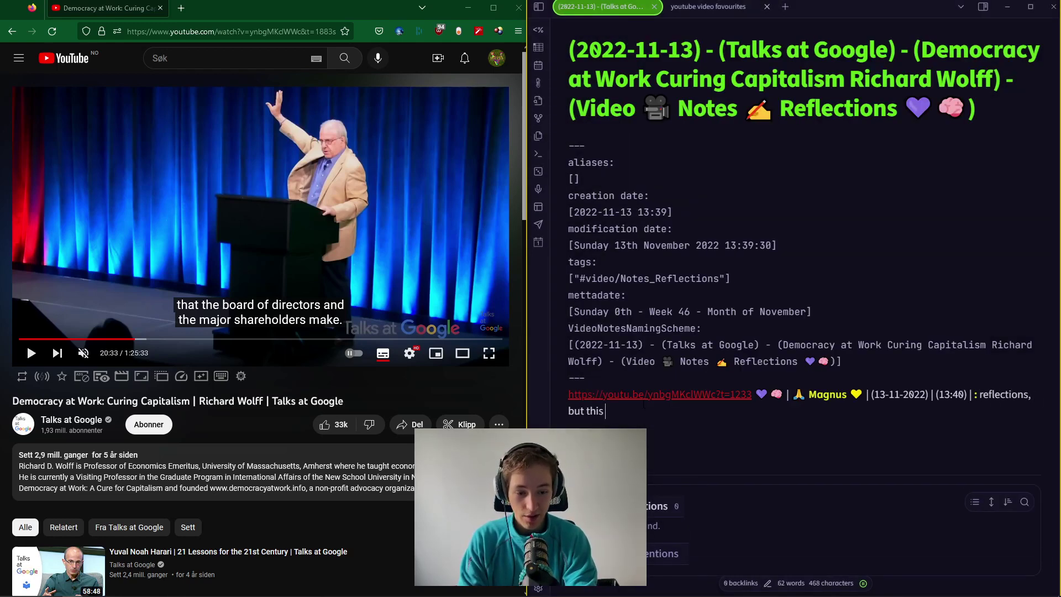
pyautogui.write('is very slow, and t')
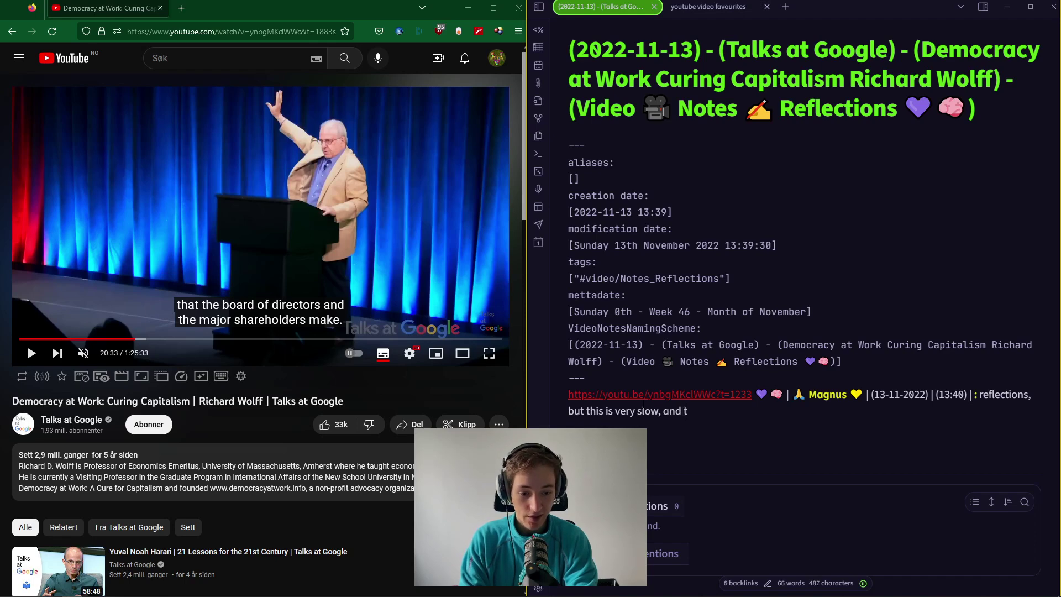
pyautogui.write('edious, because i ')
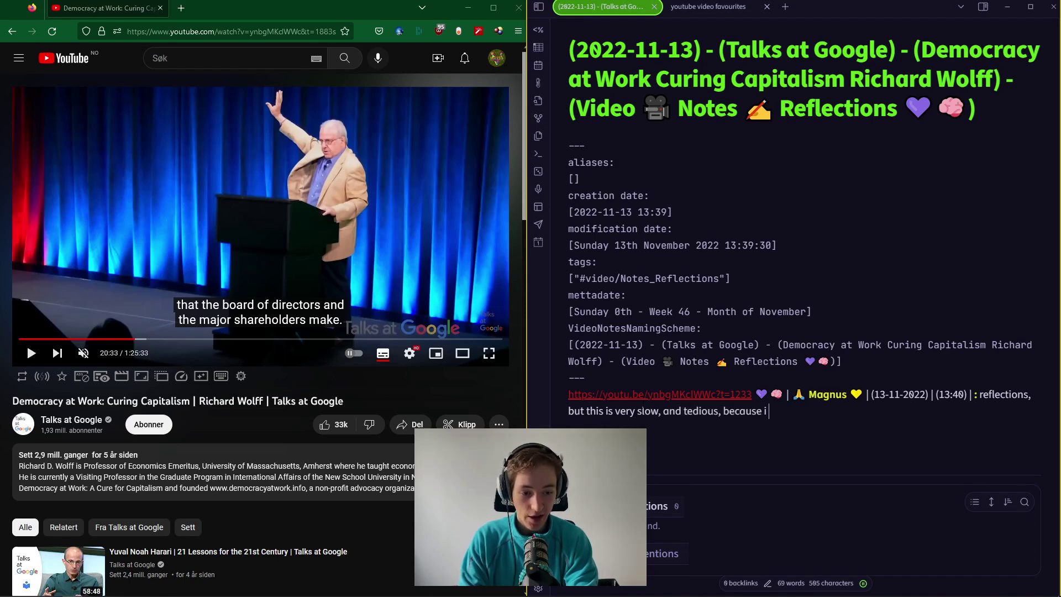
pyautogui.write('have to move my mo')
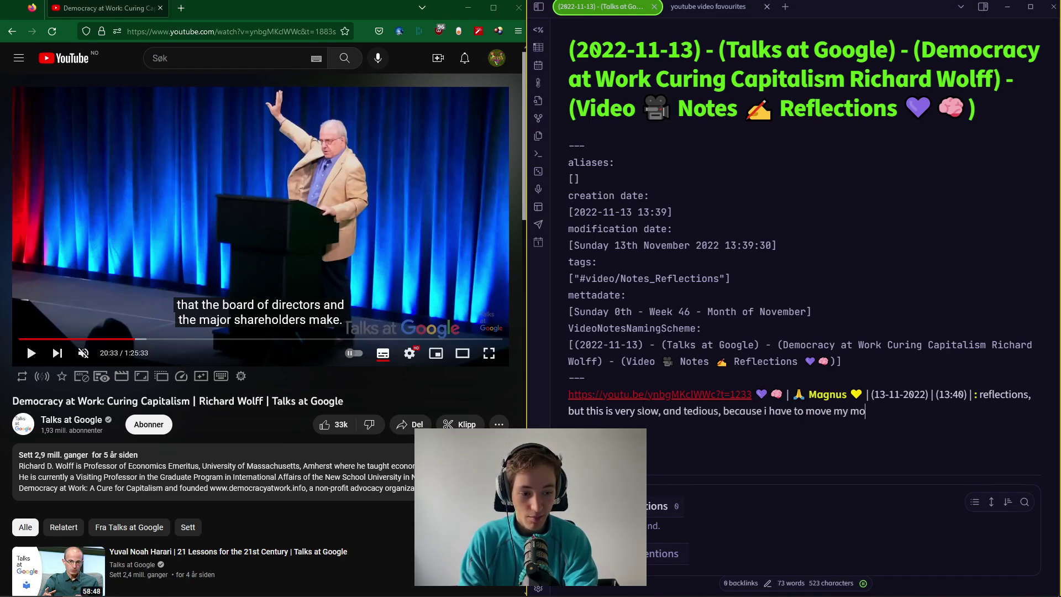
pyautogui.write('use all the time, and i')
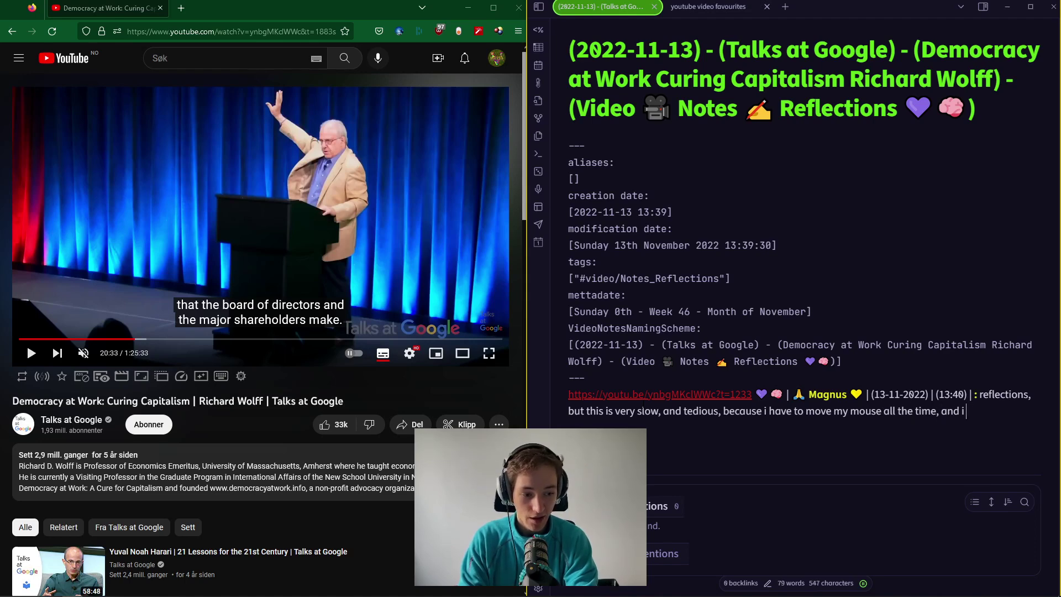
pyautogui.write(" don't want to ")
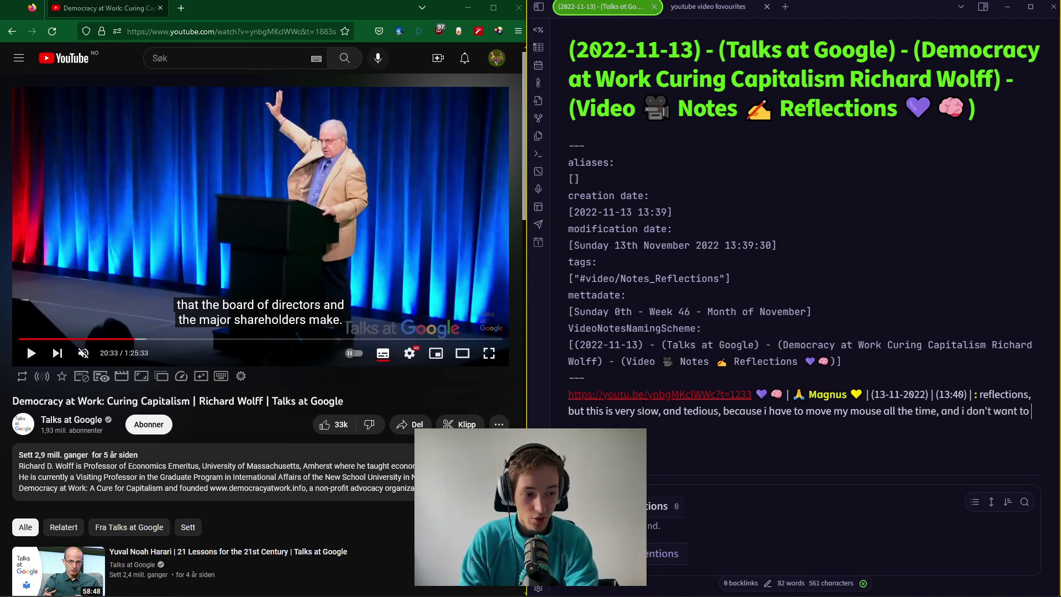
pyautogui.write('do that')
pyautogui.write('t i want to fo')
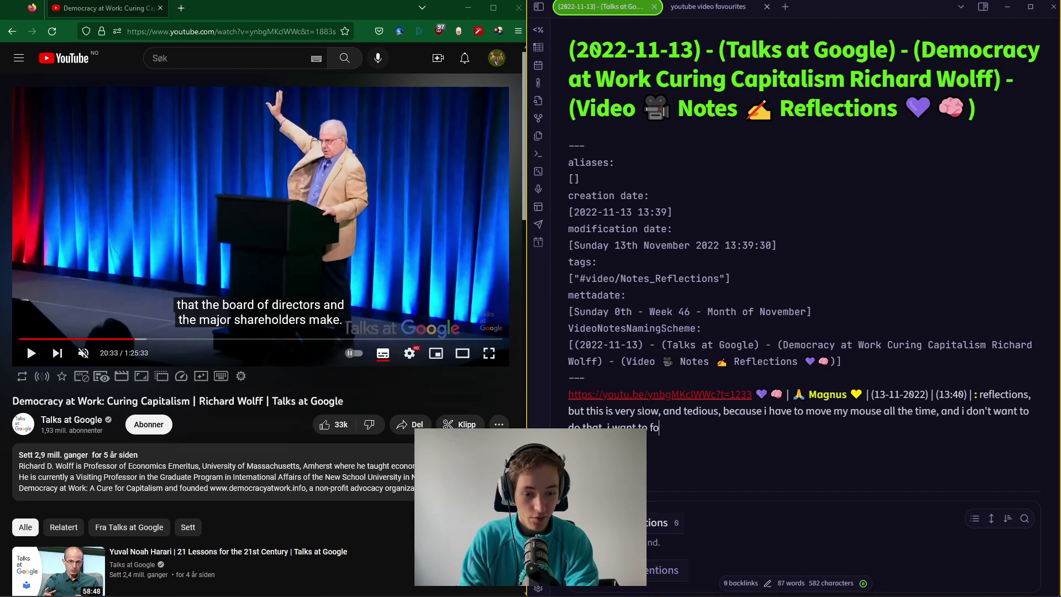
pyautogui.write('cus on what is important.')
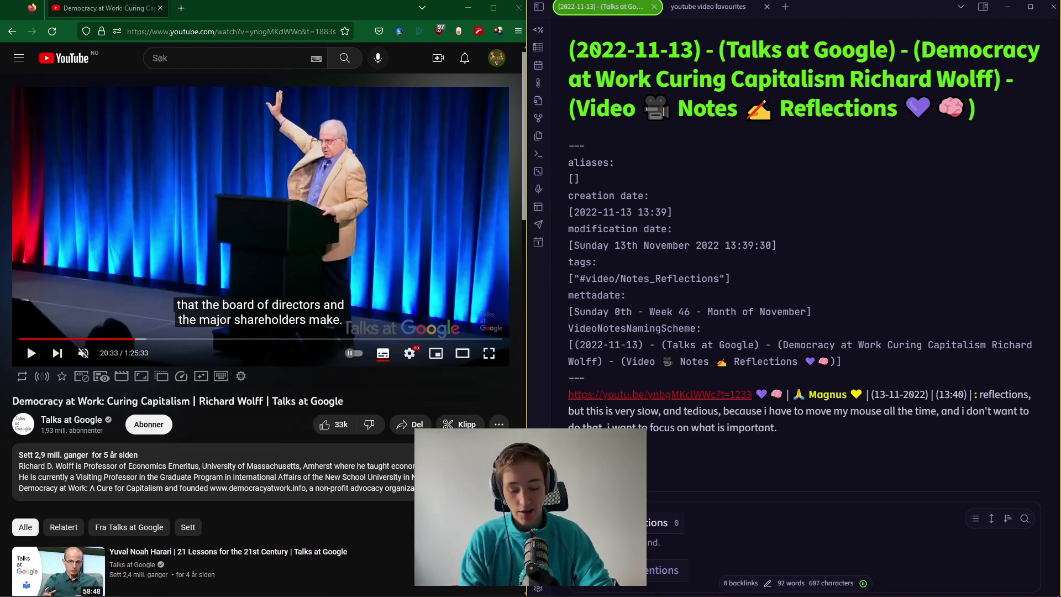
# Search the vault for "timestamping" and run the script O - Obsidian YT NoteTaking TimeStamping.ahk.
pyautogui.hotkey('ctrl', 'o')
pyautogui.write('ti')
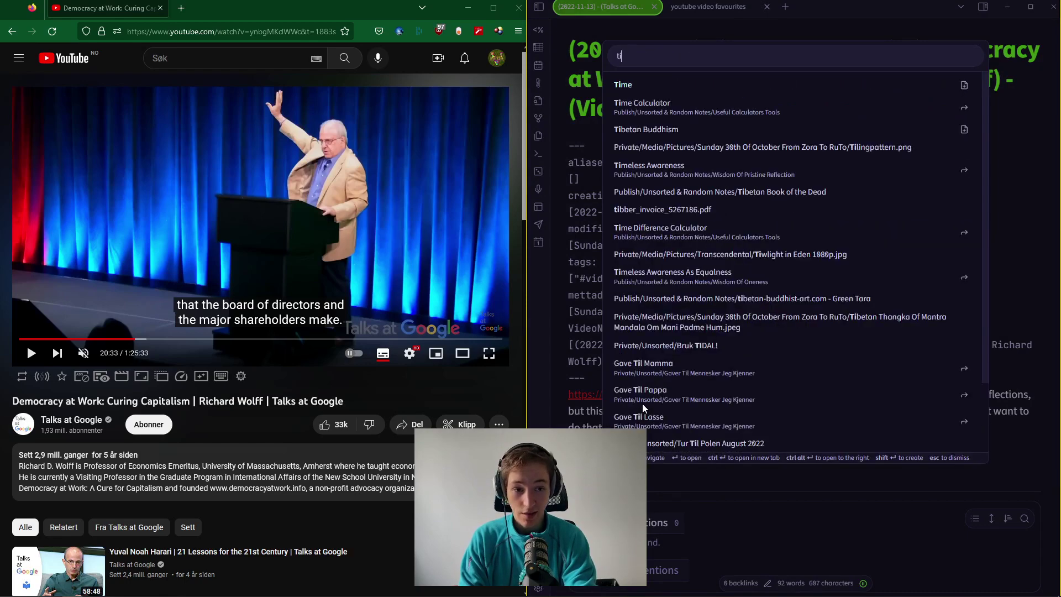
pyautogui.write('mestamping')
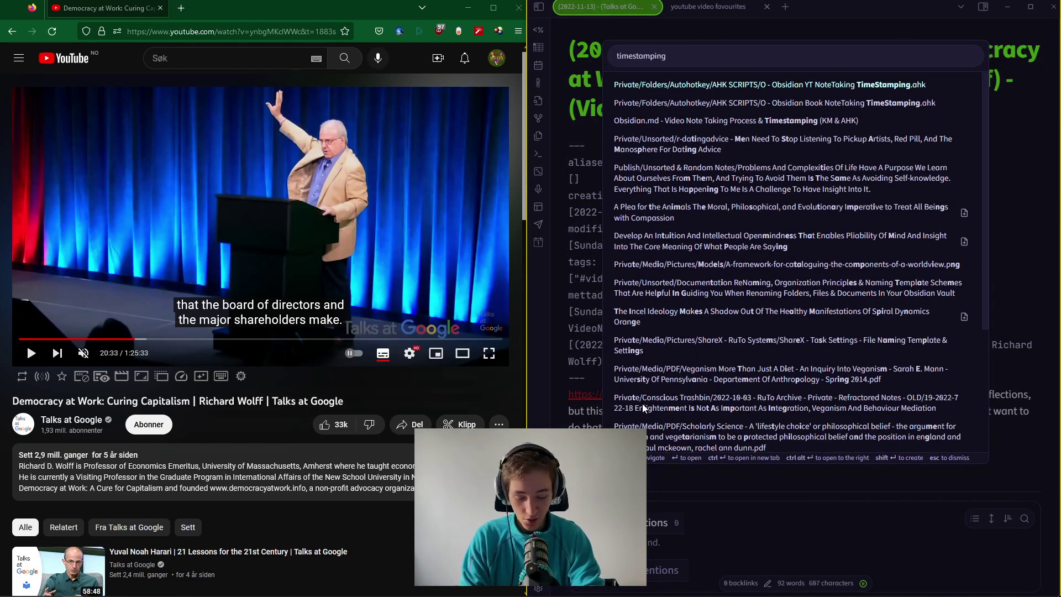
pyautogui.press('Return')
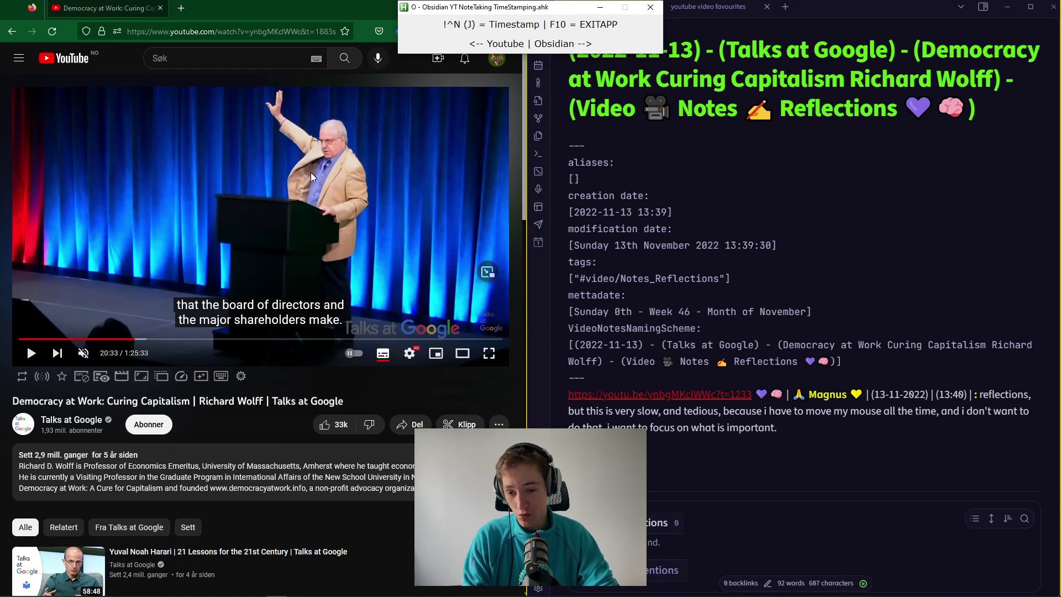
# Convert the reflection paragraph in the note into a bullet and start an empty bullet below it.
pyautogui.click(330, 200)
pyautogui.click(798, 429)
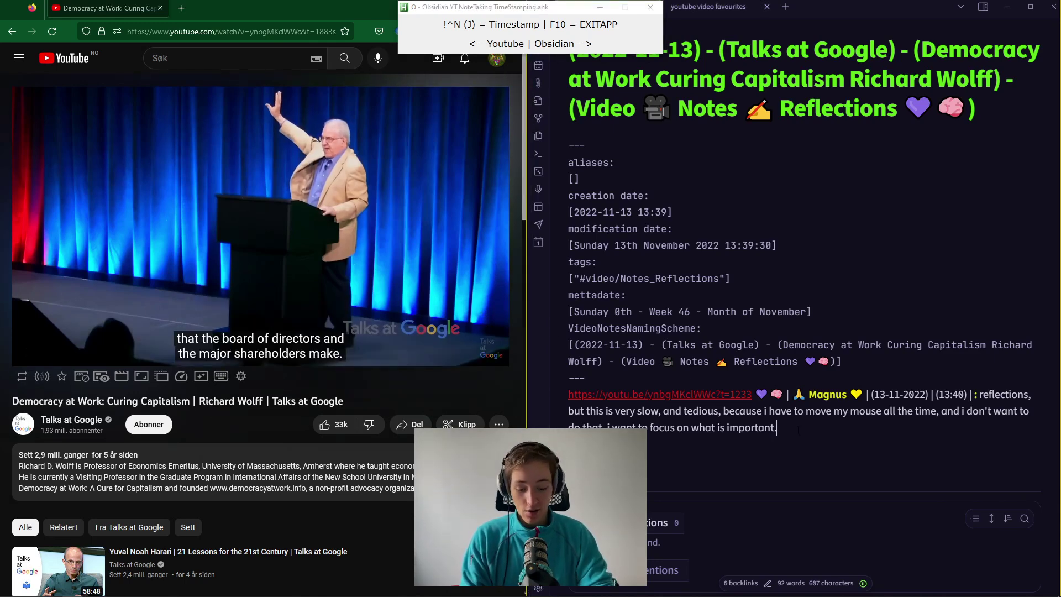
pyautogui.hotkey('ctrl', 'Return')
pyautogui.press('Return')
# Resume playback of the YouTube video and unmute its sound.
pyautogui.rightClick(790, 410)
pyautogui.click(240, 224)
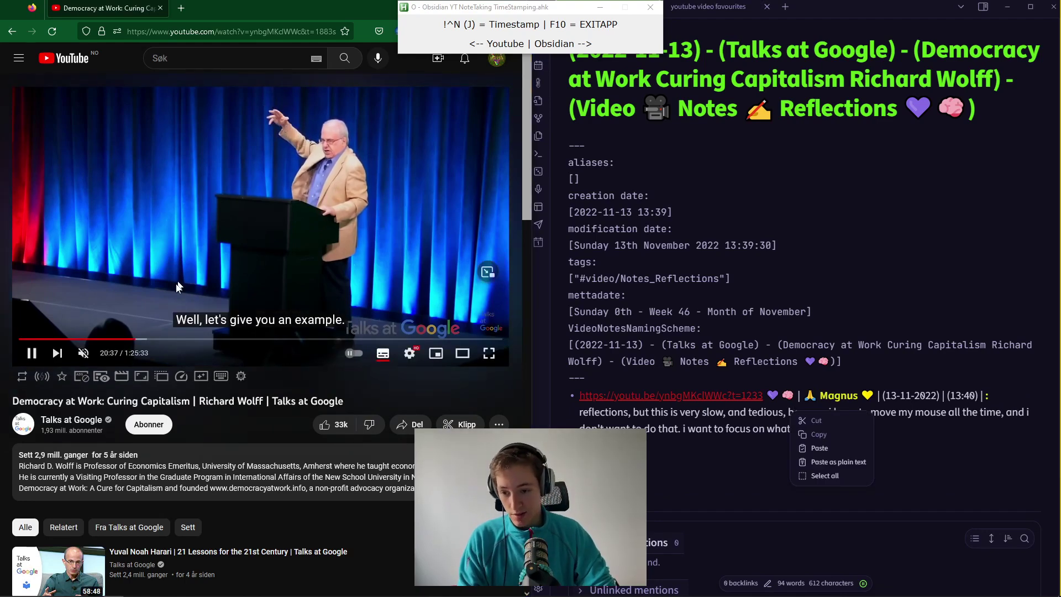
pyautogui.moveTo(85, 355)
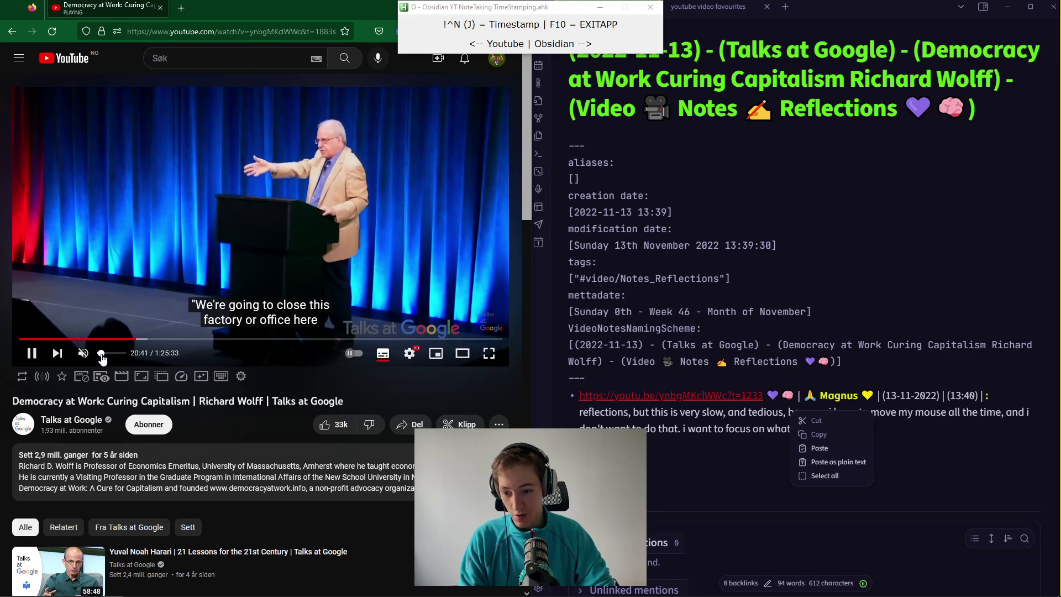
pyautogui.click(103, 354)
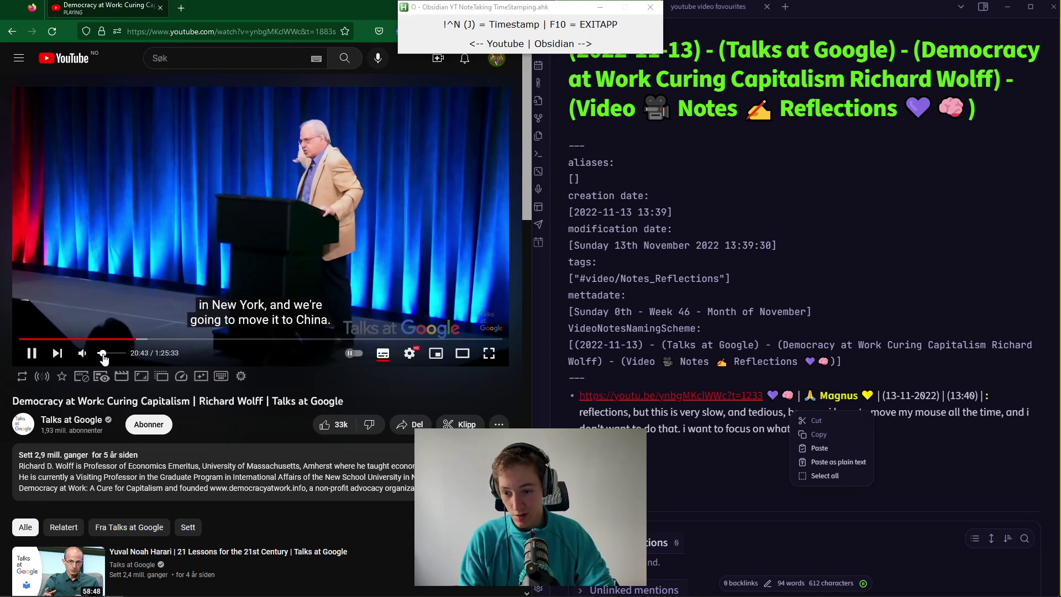
# Insert a timestamp entry in the empty bullet with the AutoHotkey script and write "i can write my reflections, without any worry" after it.
pyautogui.click(858, 449)
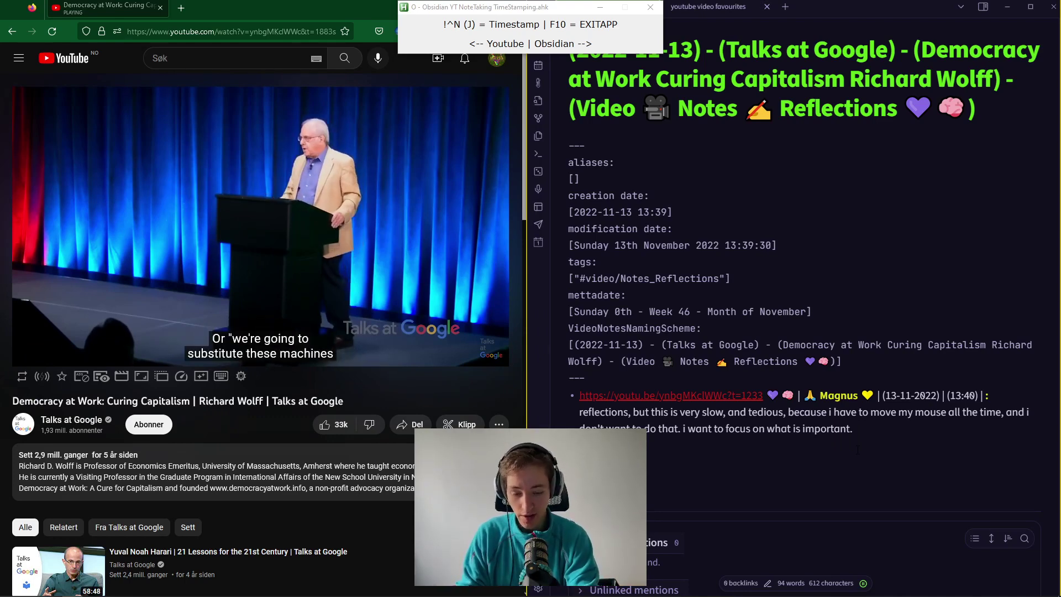
pyautogui.hotkey('ctrl', 'alt', 'n')
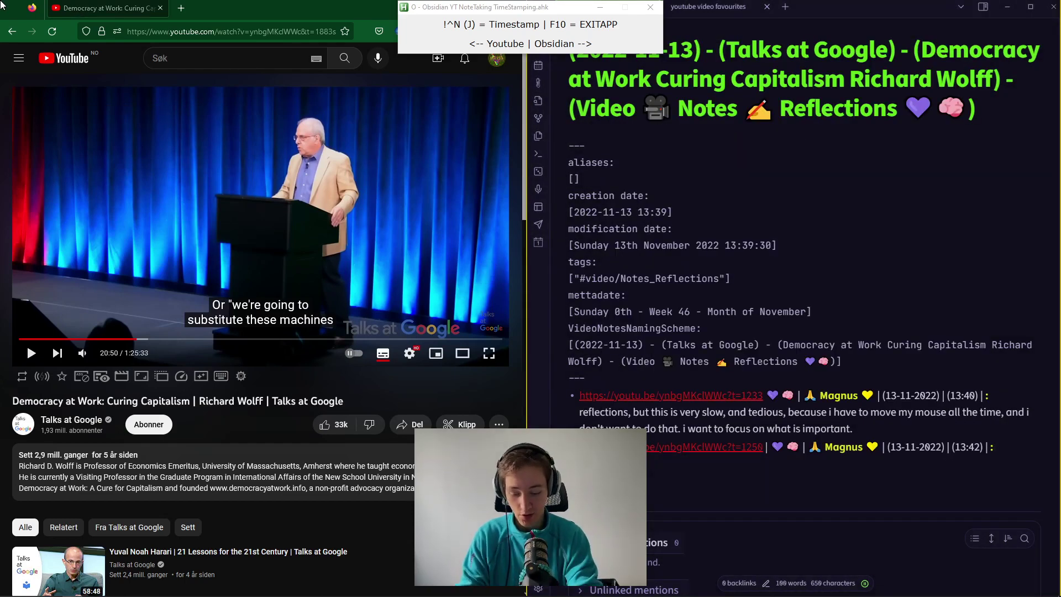
pyautogui.write('i can w')
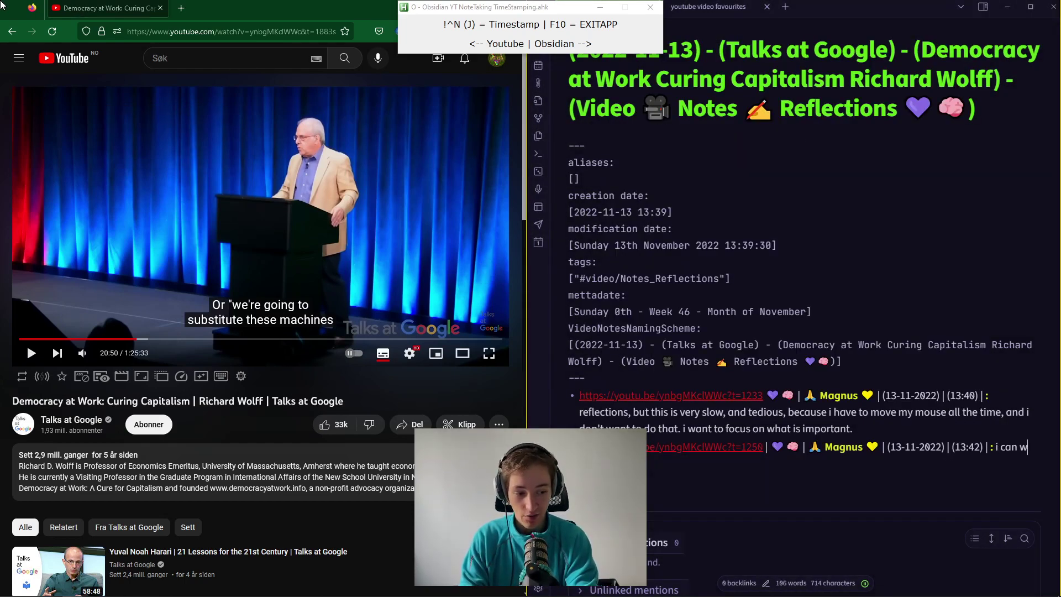
pyautogui.write('reflections, with')
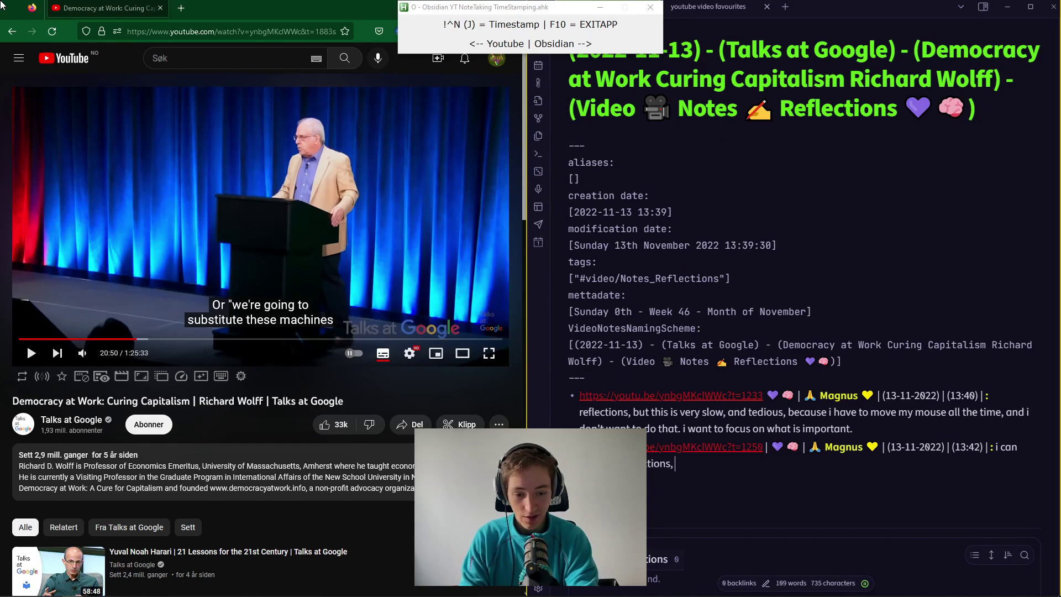
pyautogui.write('out any')
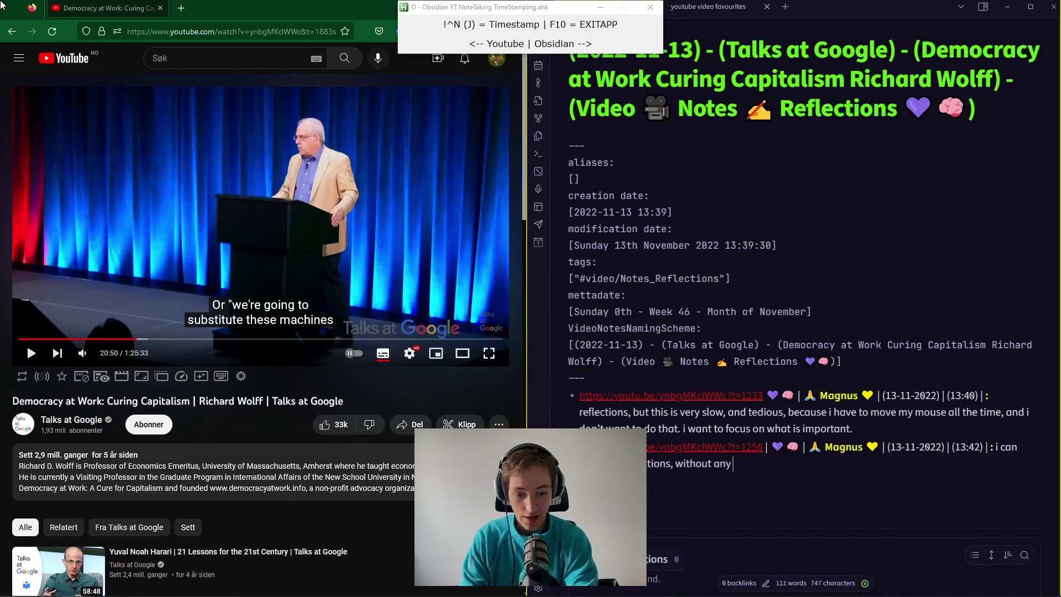
pyautogui.write(' worry')
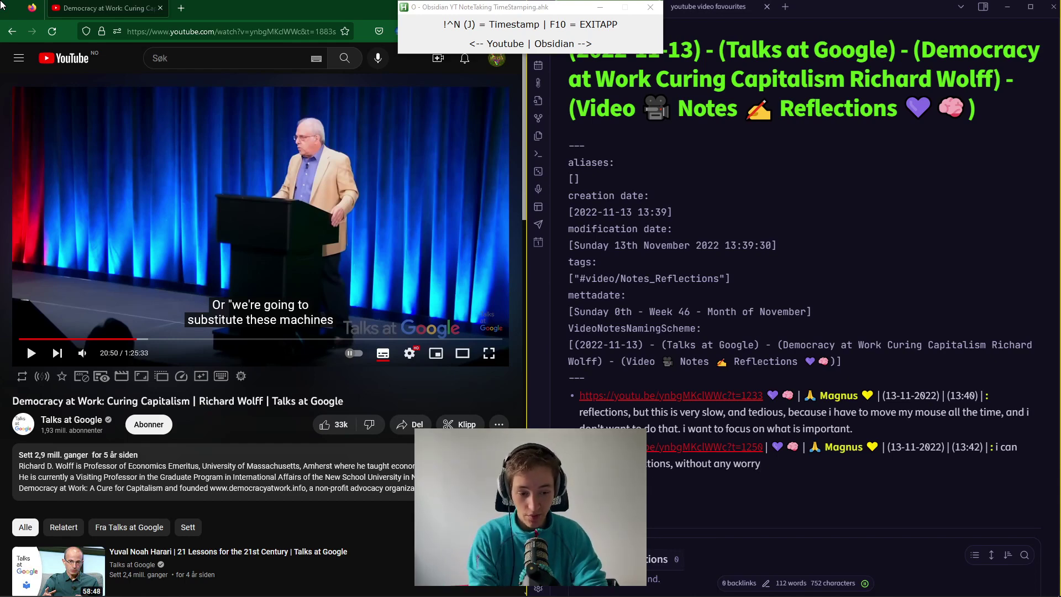
# Resume the video and insert another scripted timestamp entry in a new bullet below the last reflection.
pyautogui.press('Return')
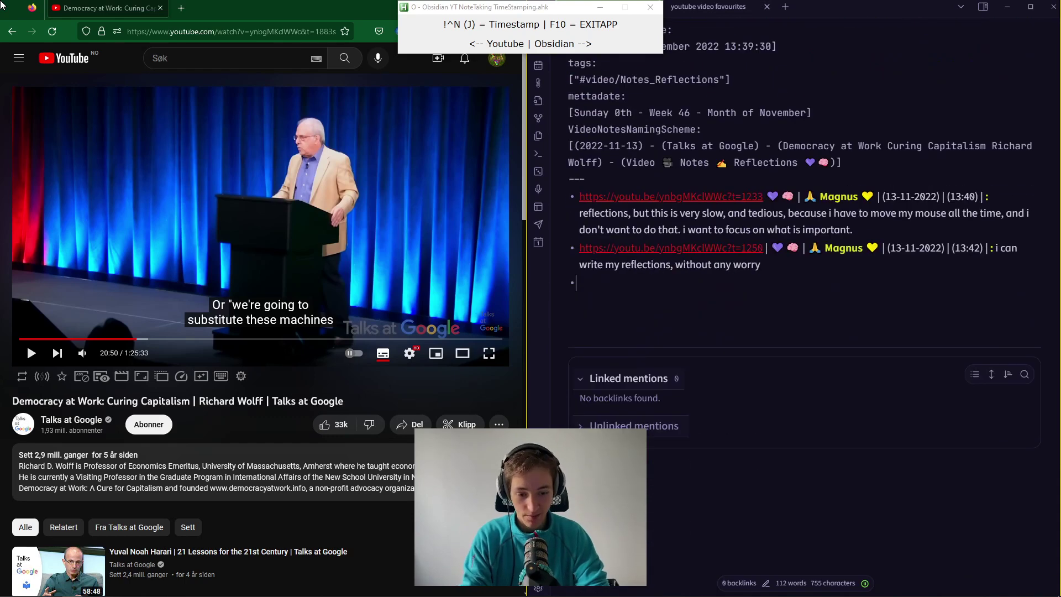
pyautogui.click(31, 356)
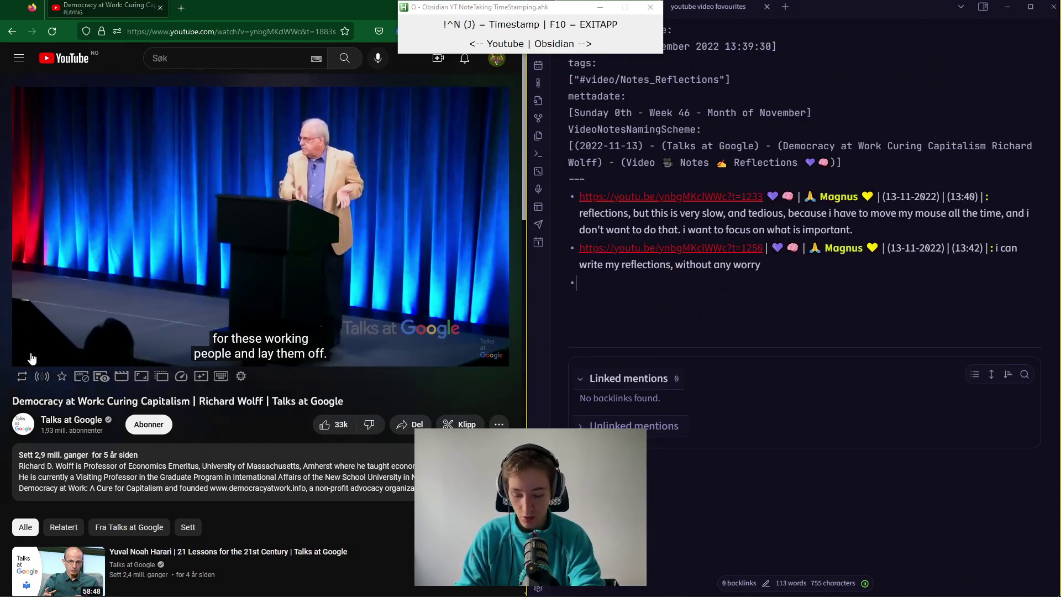
pyautogui.hotkey('ctrl', 'alt', 'n')
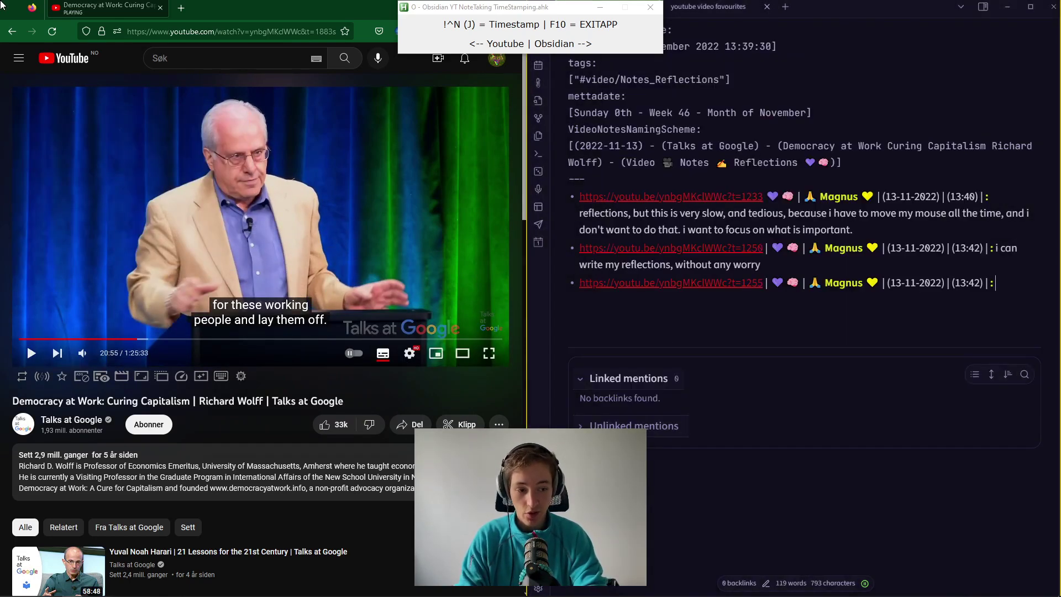
# Write "give me the ability to not move the mouse at all. Seeing as i am working on my laptop mos tof the time" after the latest timestamp.
pyautogui.write('give me t')
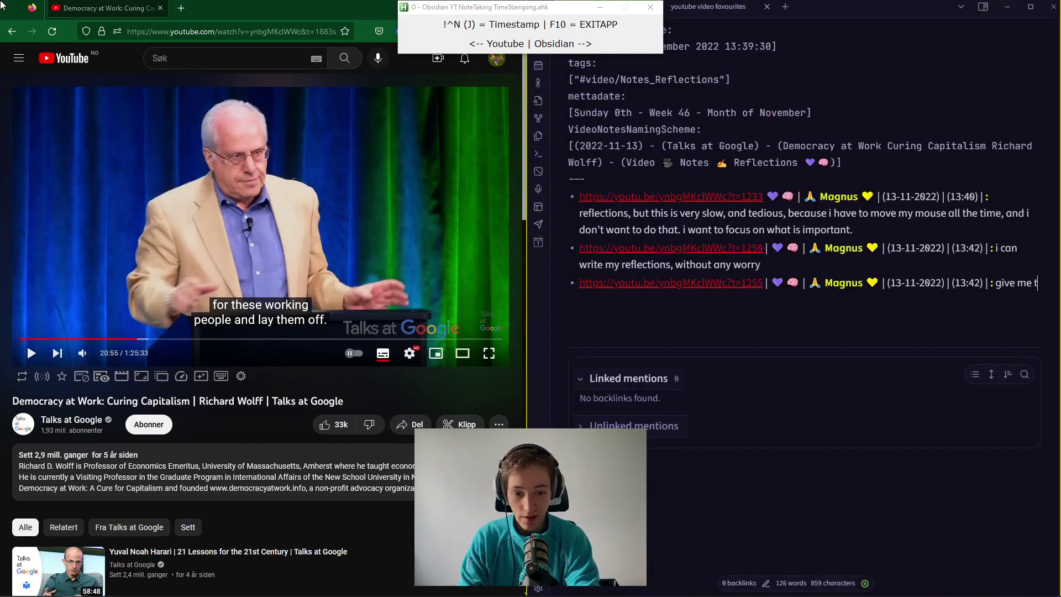
pyautogui.write('he ability to ')
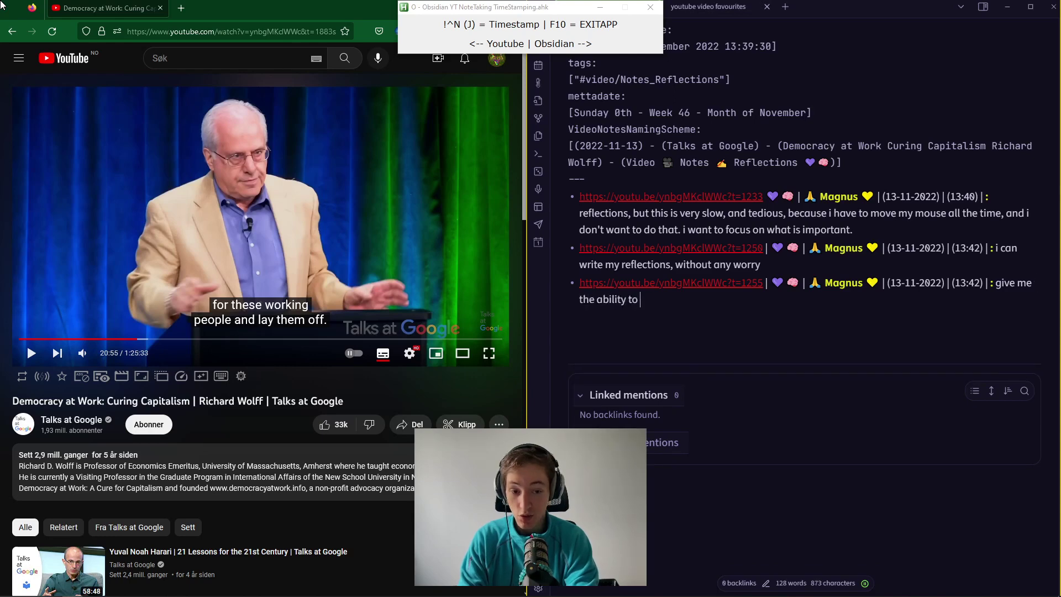
pyautogui.write('not move the mouse at all')
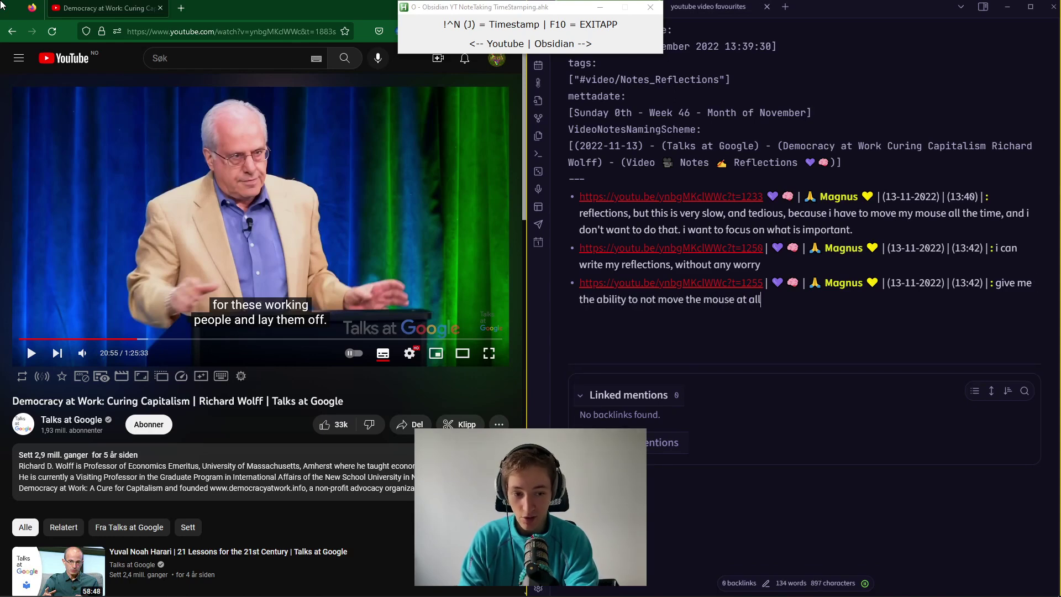
pyautogui.write('. Seeing as i am')
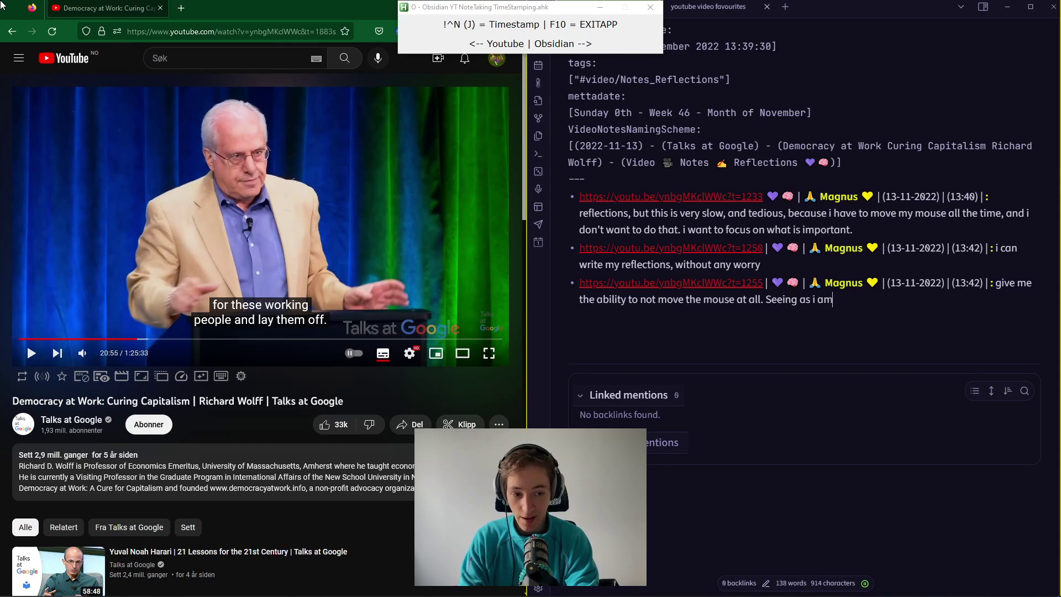
pyautogui.write(' working on my lapt')
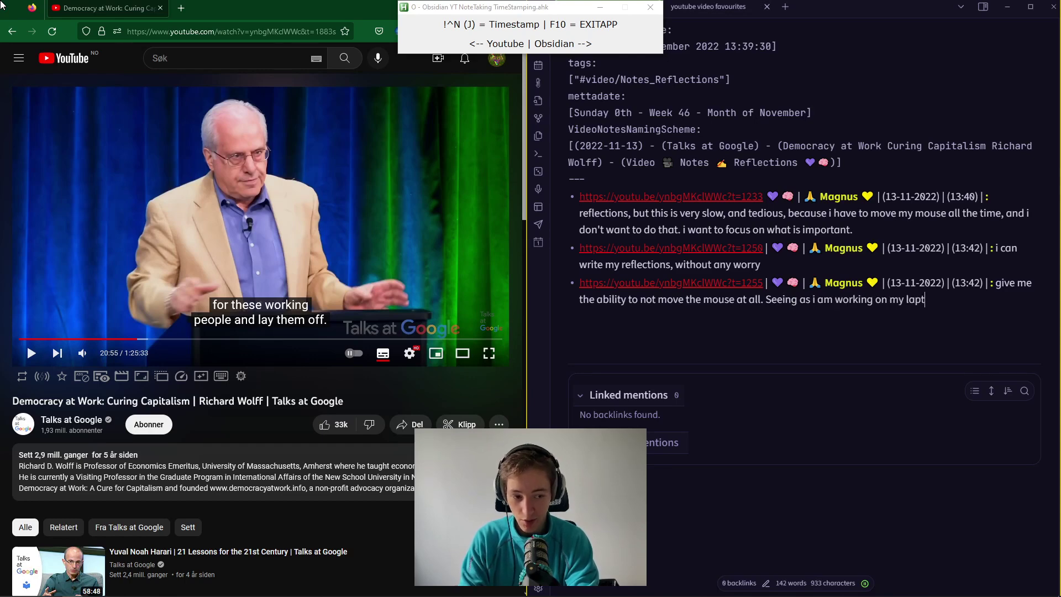
pyautogui.write('op mos tof the tim')
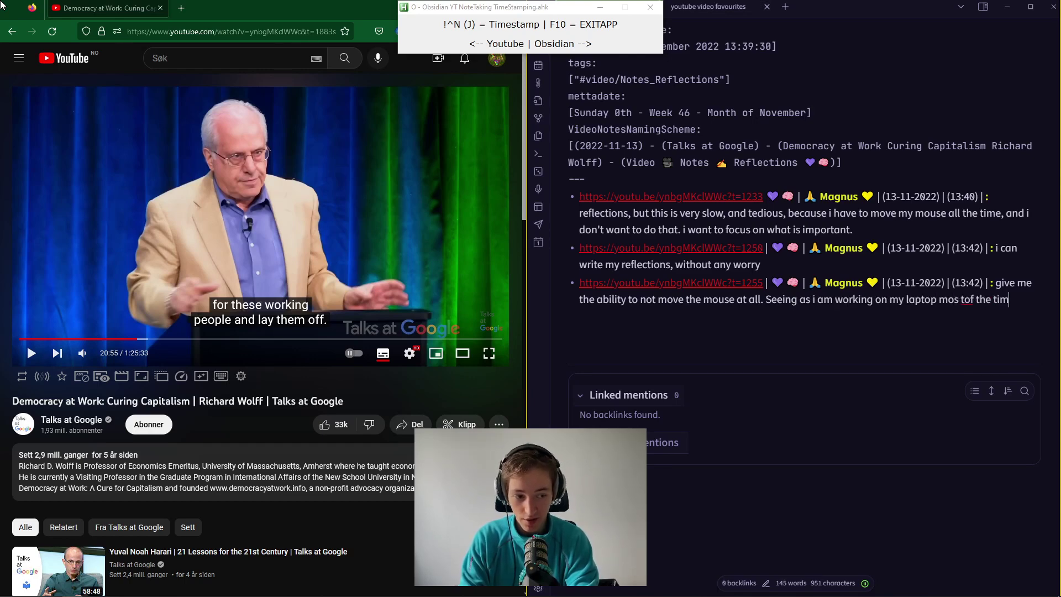
pyautogui.write('e, that gives me m')
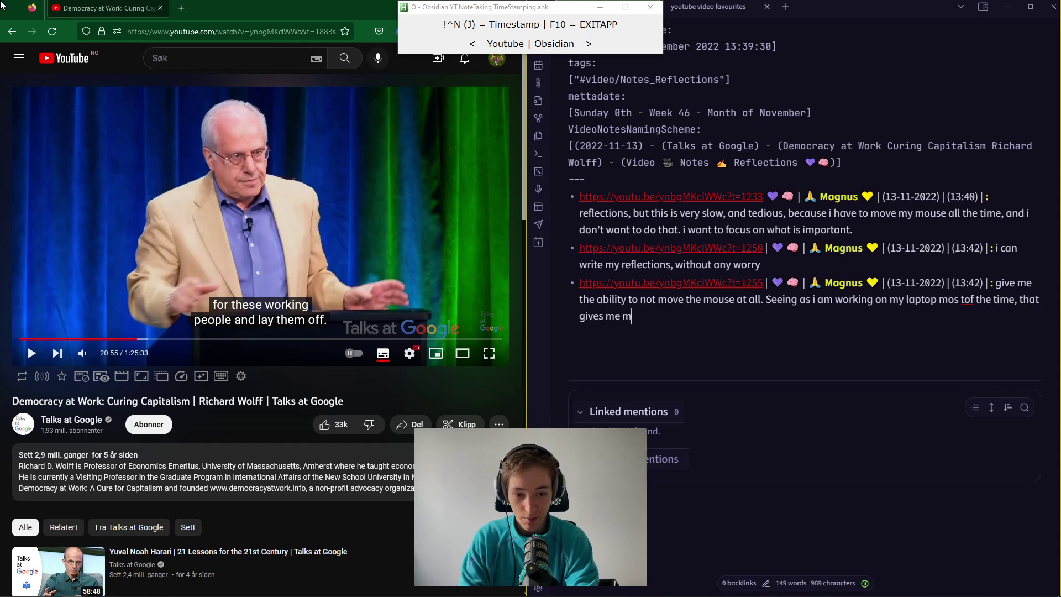
pyautogui.write('uch more freed')
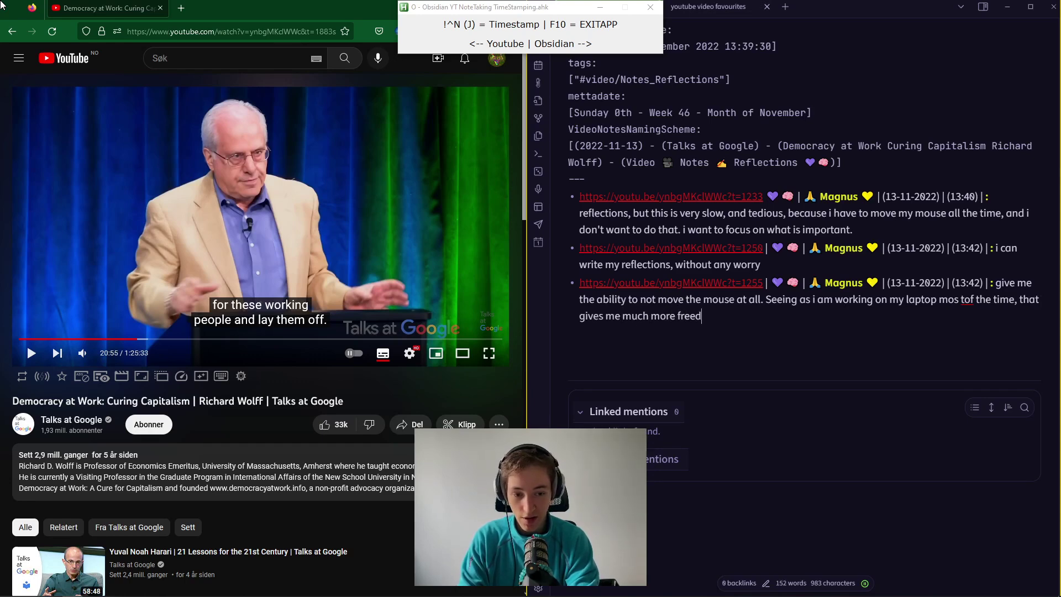
pyautogui.write('om of thought, becouse i d')
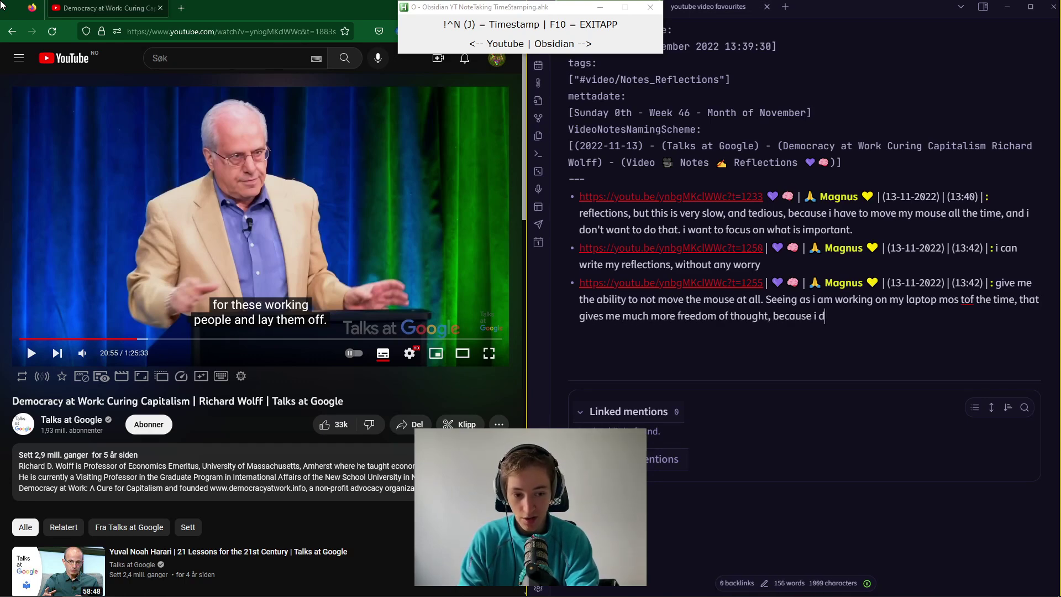
pyautogui.write("on't have to move my mouse all the tim")
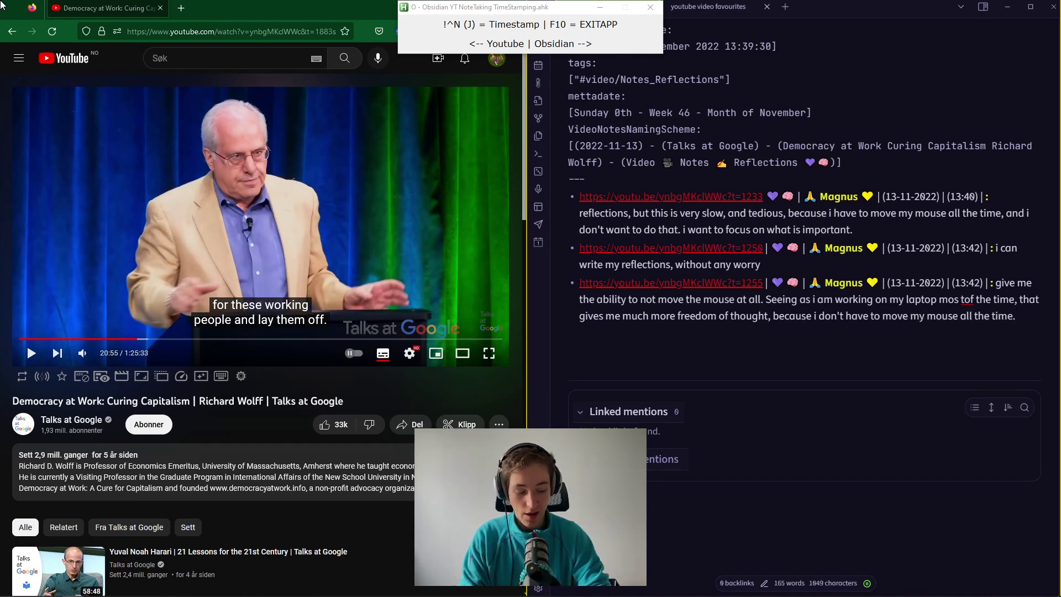
pyautogui.write('e.')
# Finish the reflection with ", that gives me much more freedom of thought, because i don't have to move my mouse all the time." and add a bullet.
pyautogui.press('Return')
# Resume the video, try to insert another scripted timestamp entry in the empty bullet, and undo the inserted template.
pyautogui.click(31, 353)
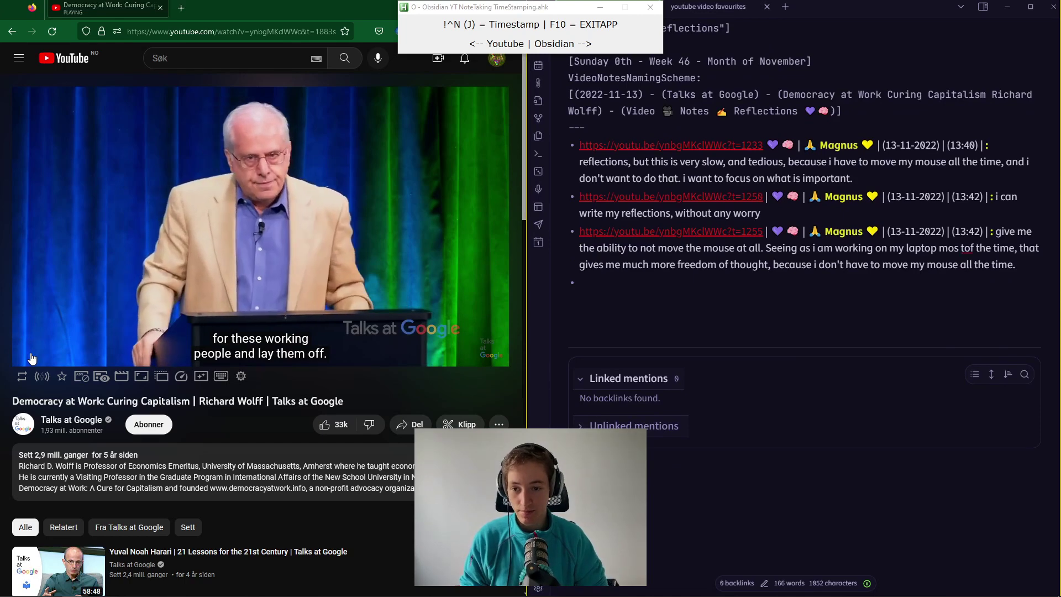
pyautogui.rightClick(15, 105)
pyautogui.press('Down')
pyautogui.press('Return')
pyautogui.hotkey('alt', 'Tab')
pyautogui.write('https://youtu.be/ynbgMKclWWc?t=1257')
pyautogui.hotkey('alt', 'e')
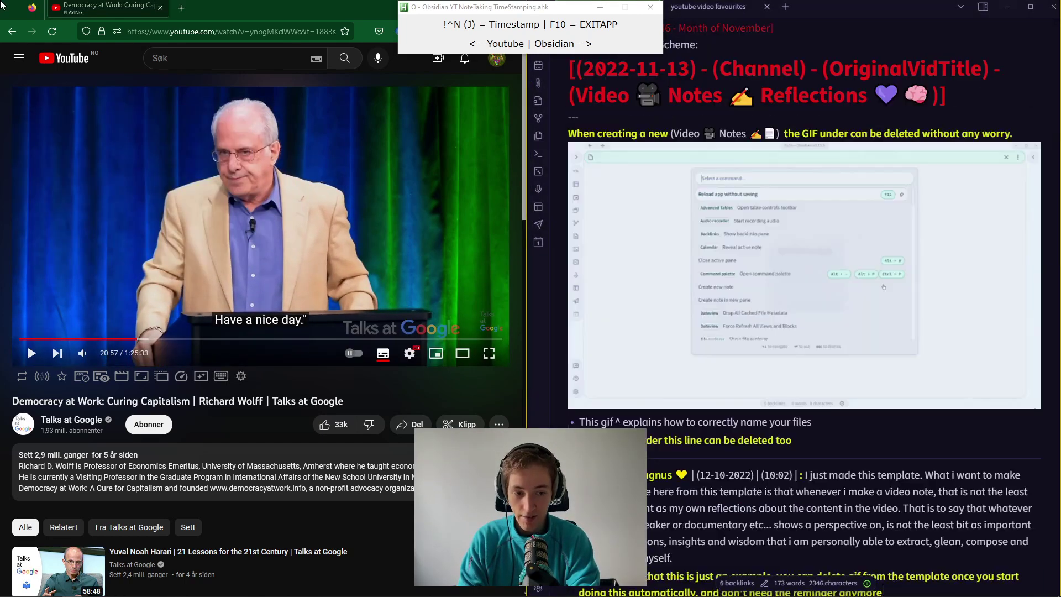
pyautogui.hotkey('ctrl', 'z')
pyautogui.hotkey('ctrl', 'z')
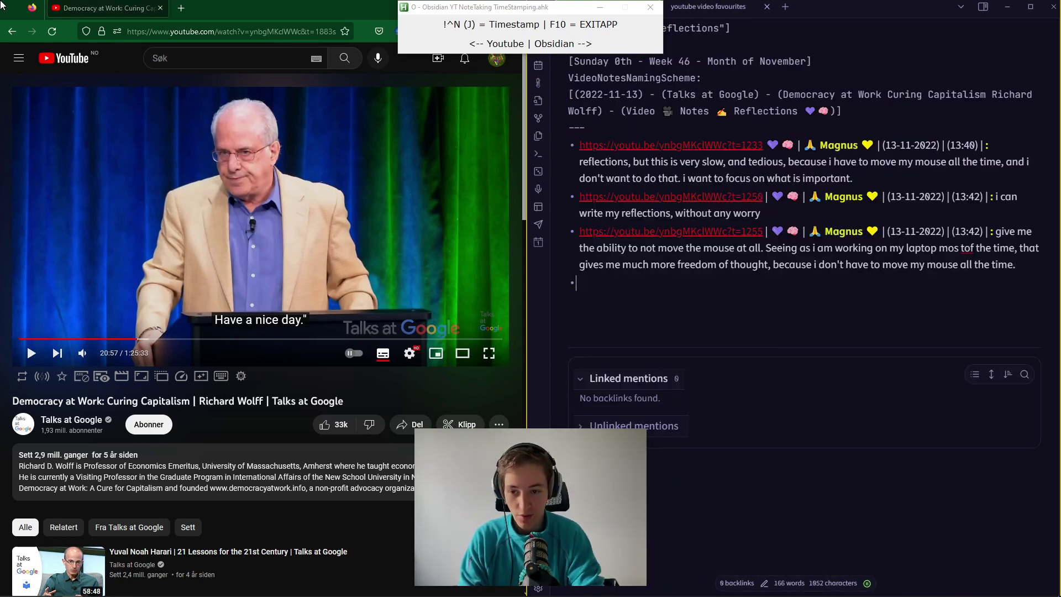
# Write "3" in the empty bullet and insert a scripted timestamp entry in a new bullet below it.
pyautogui.write('3')
pyautogui.press('Return')
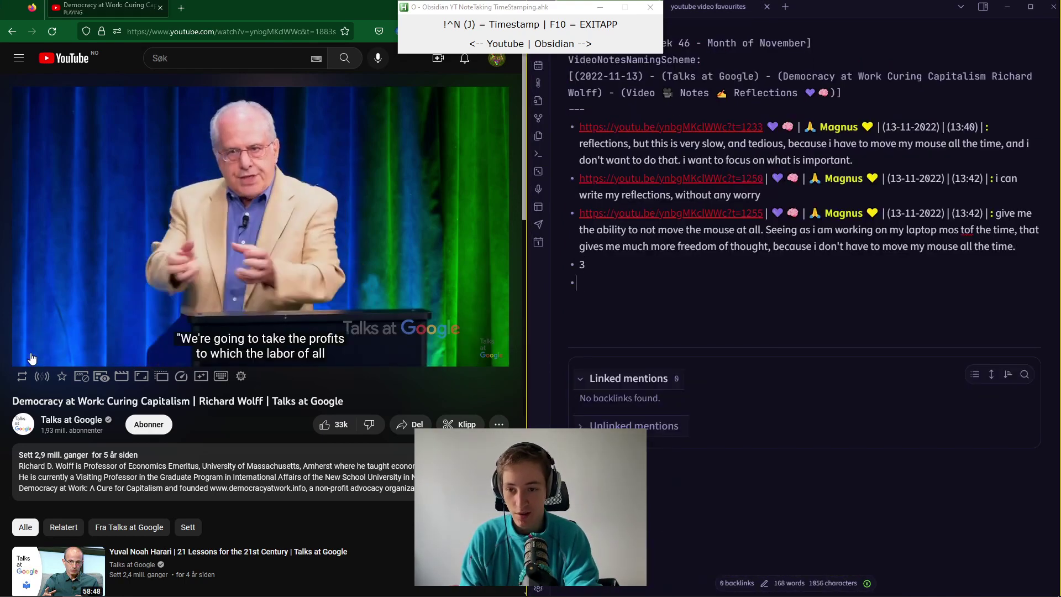
pyautogui.rightClick(15, 104)
pyautogui.press('Down')
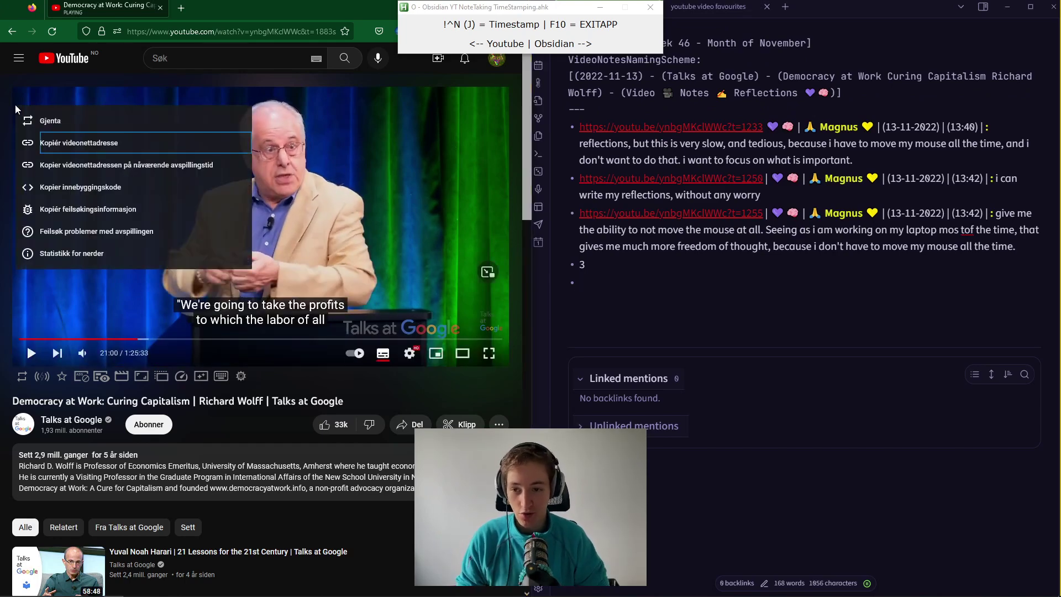
pyautogui.press('Down')
pyautogui.press('Return')
pyautogui.hotkey('alt', 'Tab')
pyautogui.write('https://youtu.be/ynbgMKclWWc?t=1260')
pyautogui.write('| 💜 🧠 | 🙏 Magnus 💛 | (13-11-2022) | (13:43) | : ')
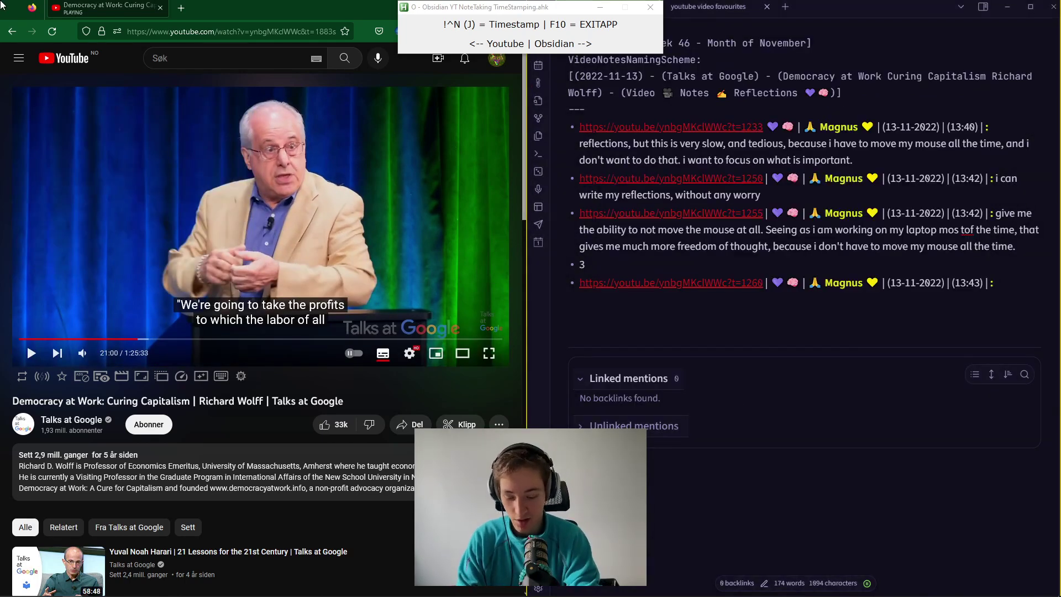
pyautogui.write(' be patient i')
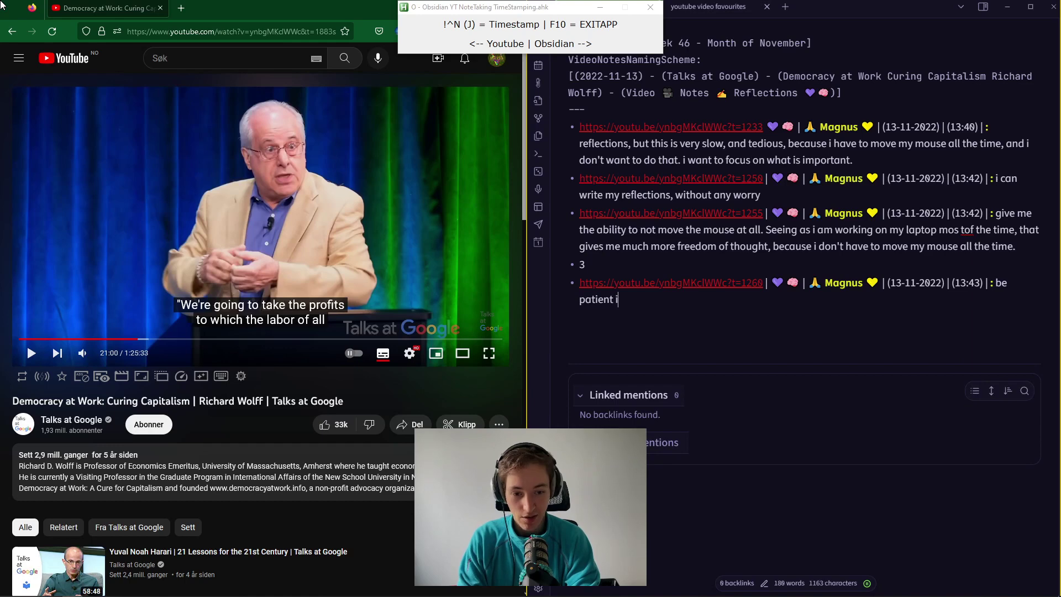
pyautogui.write("t's a virtu")
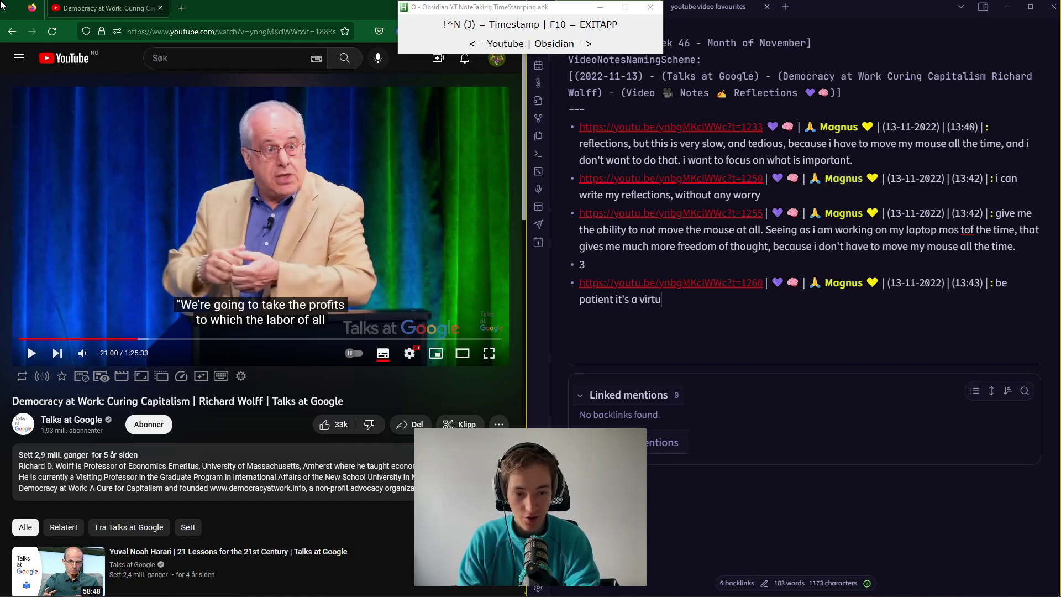
pyautogui.write('e g')
# Write "be patient it's a virtue" after the new timestamp entry and finish it with a green heart emoji.
pyautogui.press('BackSpace')
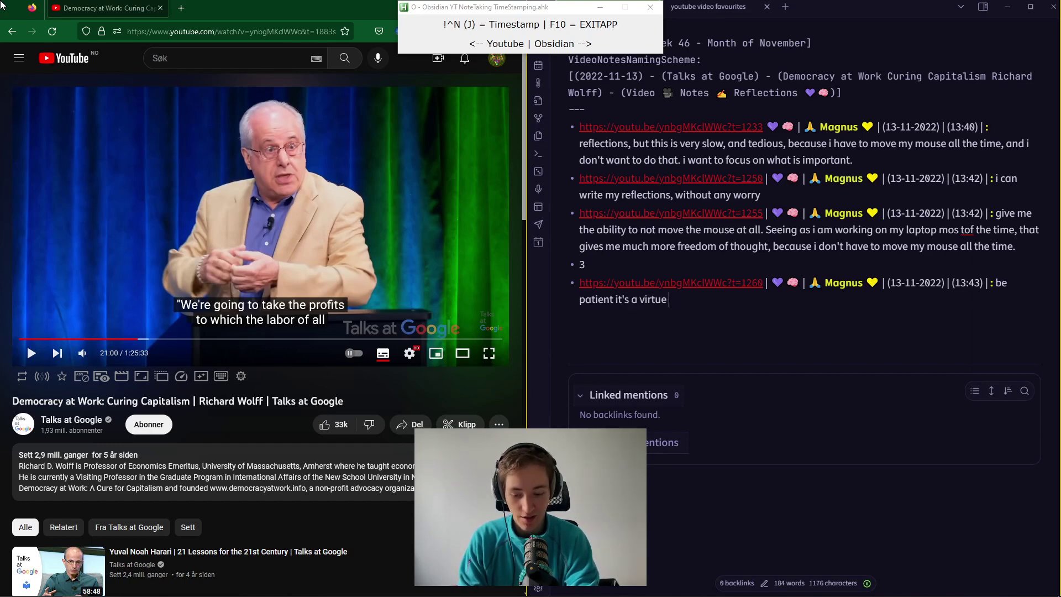
pyautogui.press('super+period')
pyautogui.write('green')
pyautogui.press('Return')
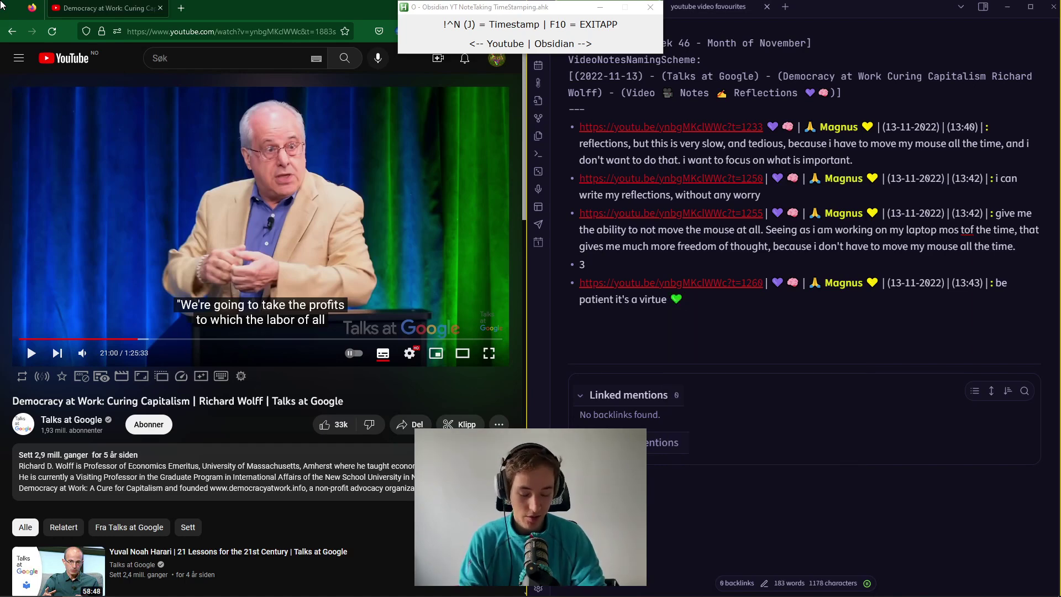
# Exit the AutoHotkey timestamping script and open the YouTube link of the last timestamp entry in the browser.
pyautogui.press('F10')
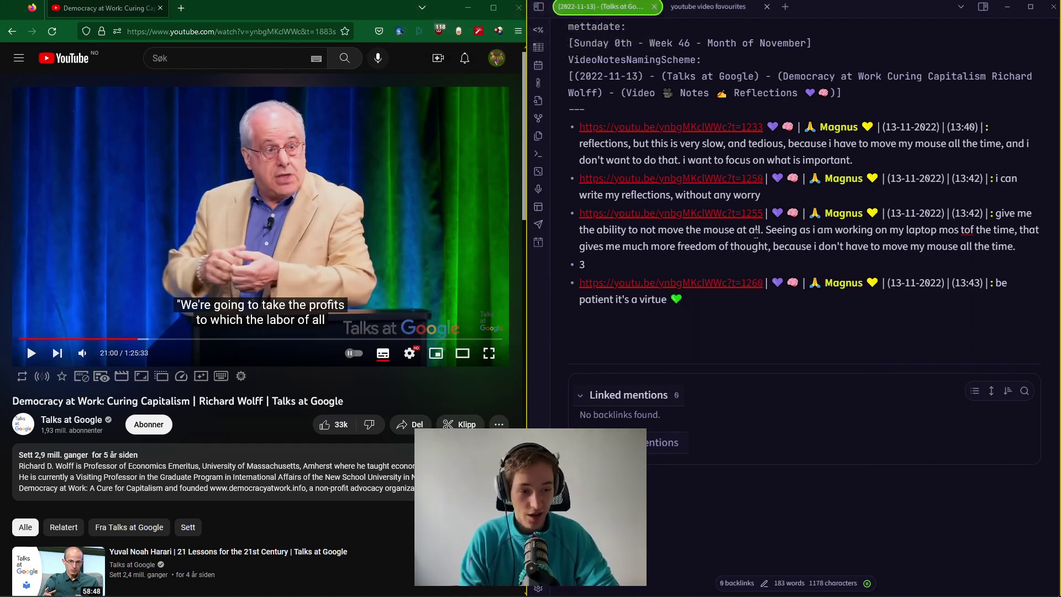
pyautogui.scroll(3, 770, 330)
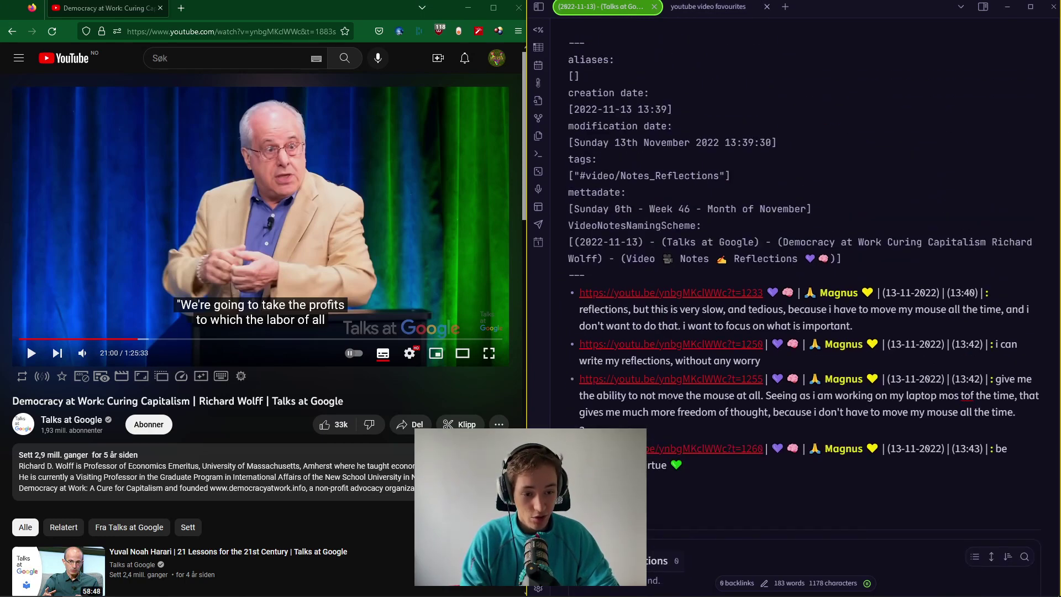
pyautogui.click(690, 448)
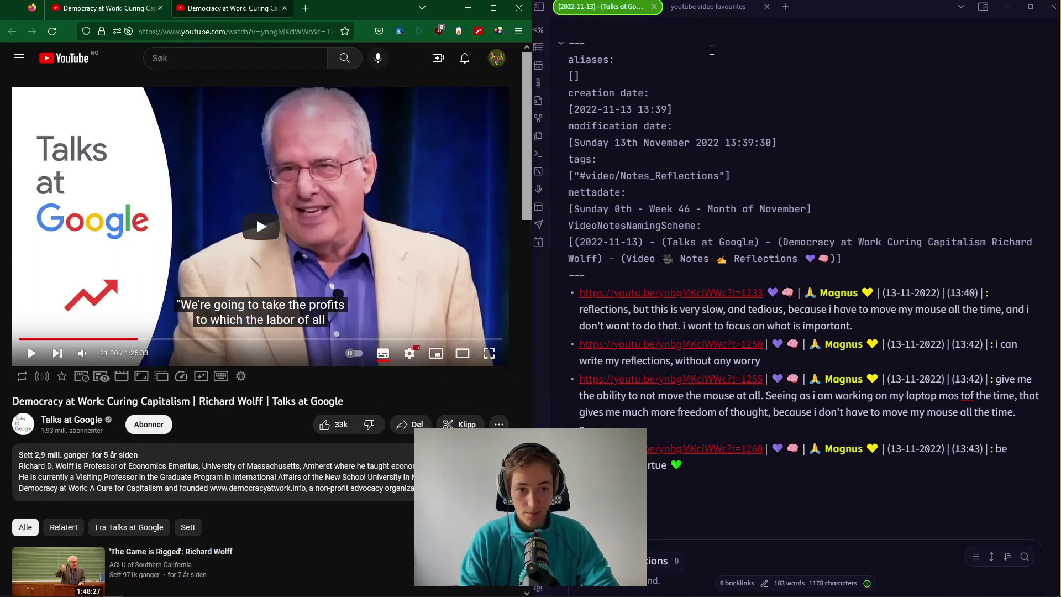
# Open the note "Obsidian.md - Video Note Taking Process & Timestamping (KM & AHK)" in a new tab.
pyautogui.hotkey('ctrl', 'o')
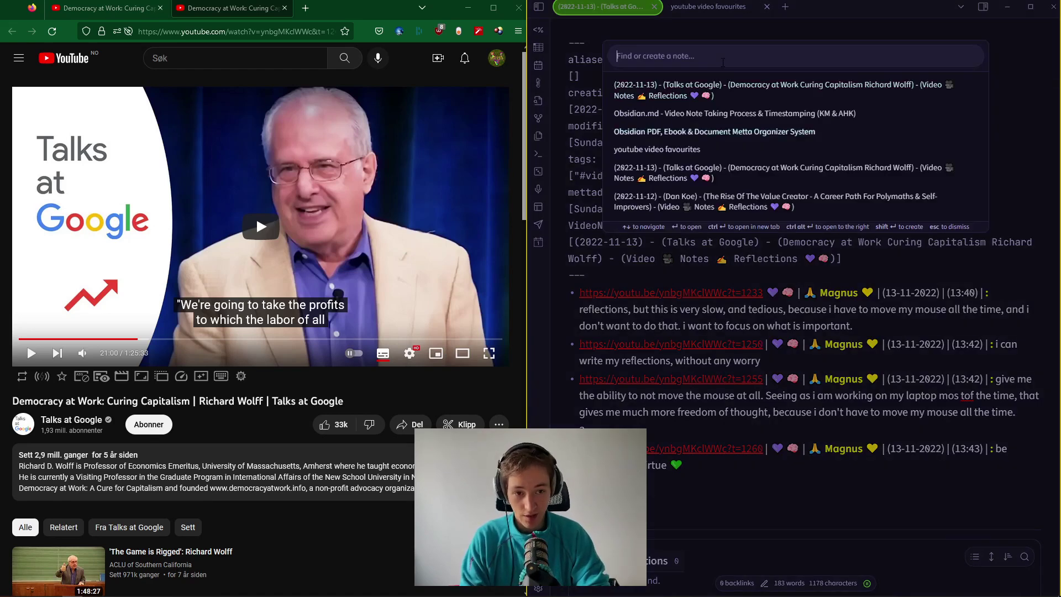
pyautogui.hotkey('ctrl', 'Return')
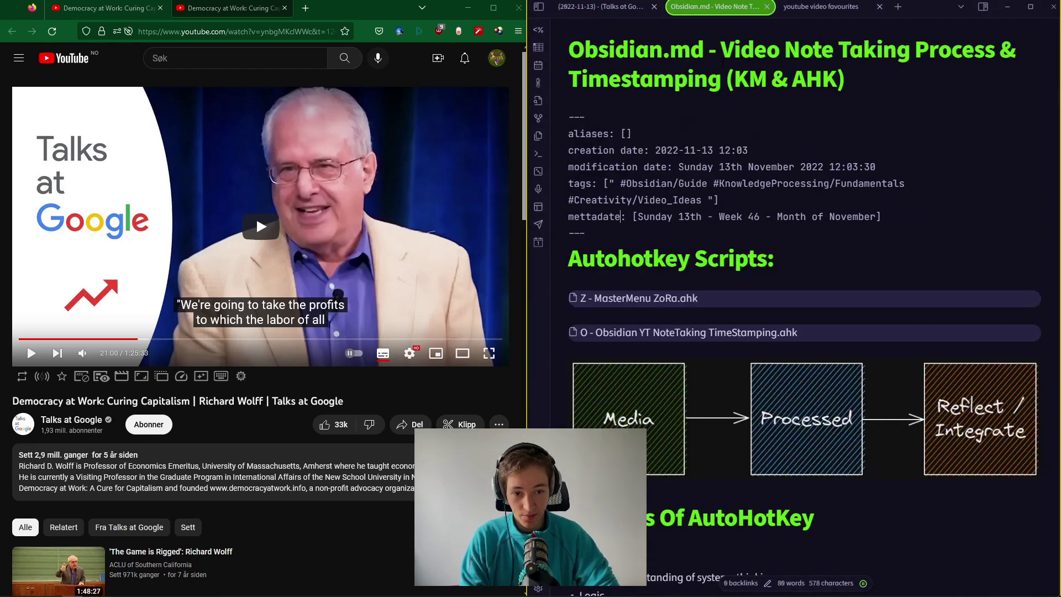